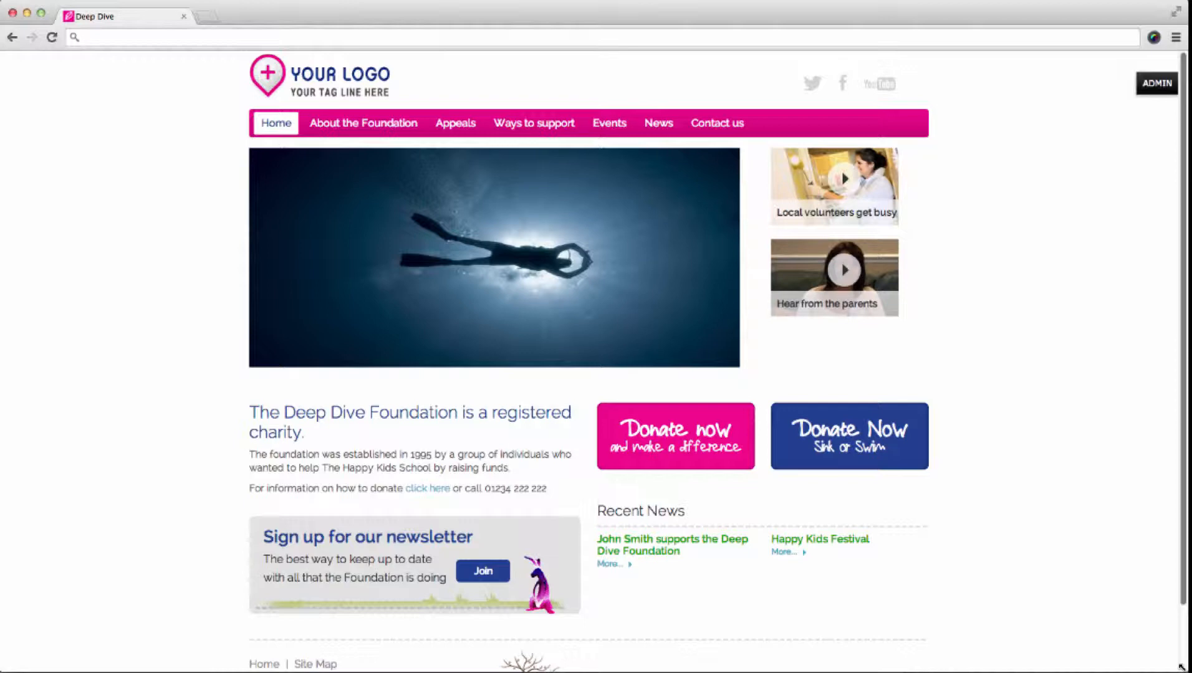
pyautogui.moveTo(1180, 667)
pyautogui.mouseDown()
pyautogui.moveTo(247, 661)
pyautogui.moveTo(1187, 666)
pyautogui.mouseUp()
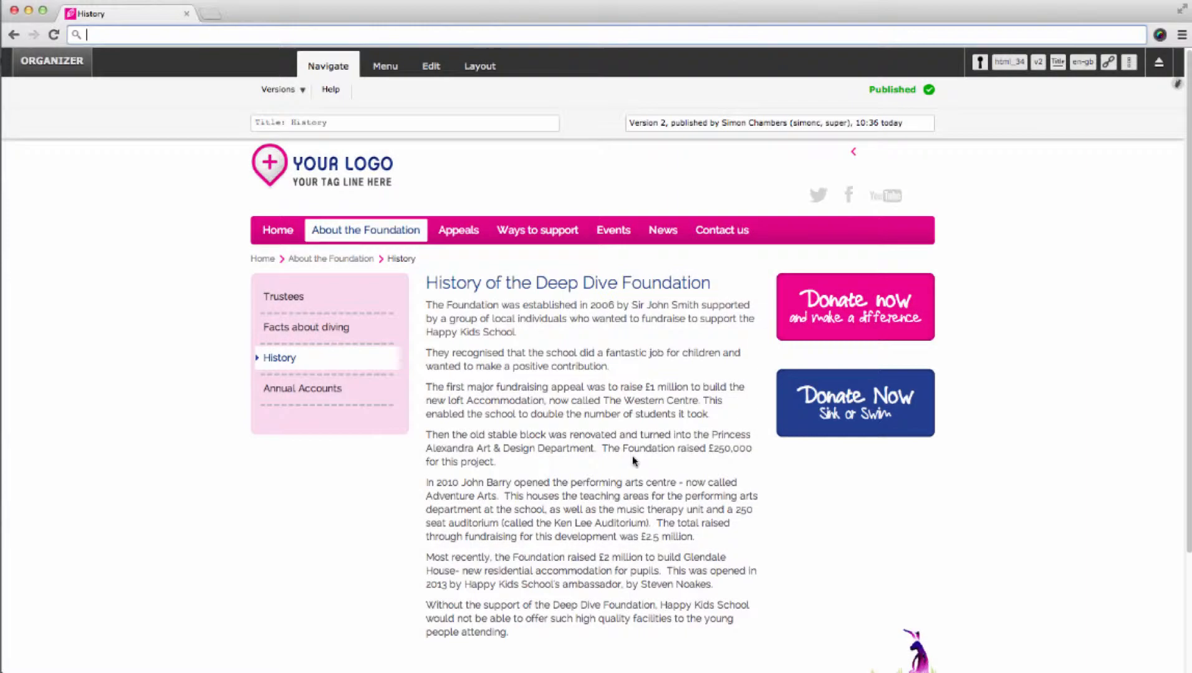
# - Open the History page's main content for editing, creating a draft version of the published page
pyautogui.click(436, 68)
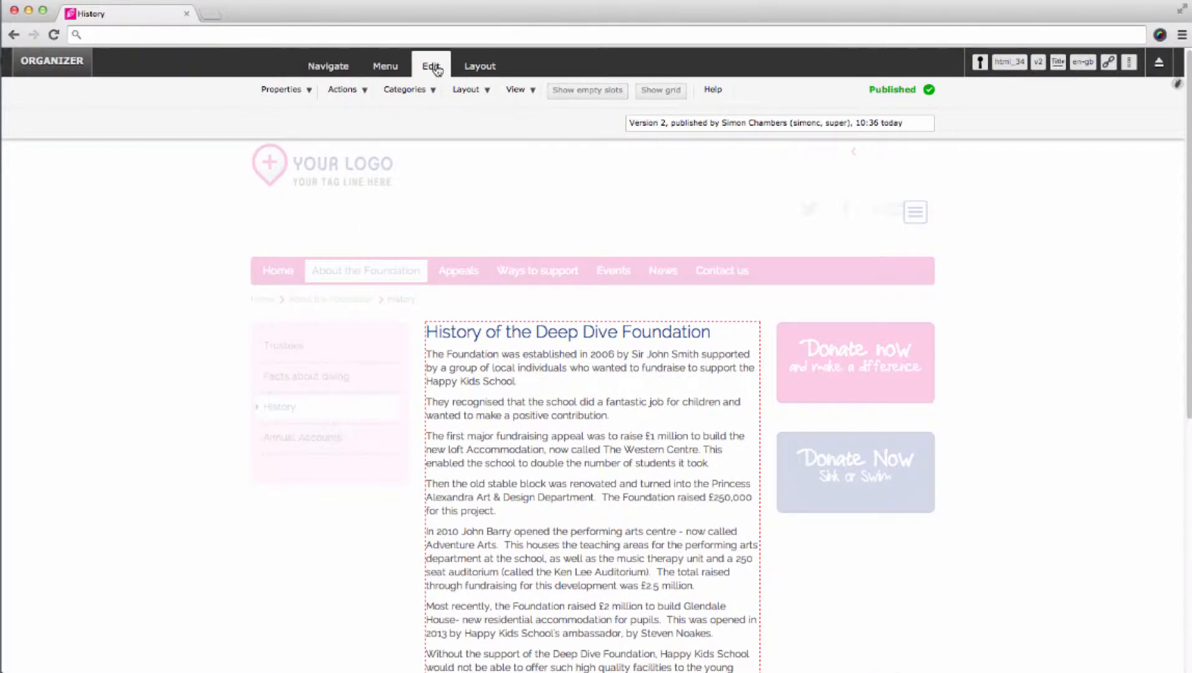
pyautogui.moveTo(675, 406)
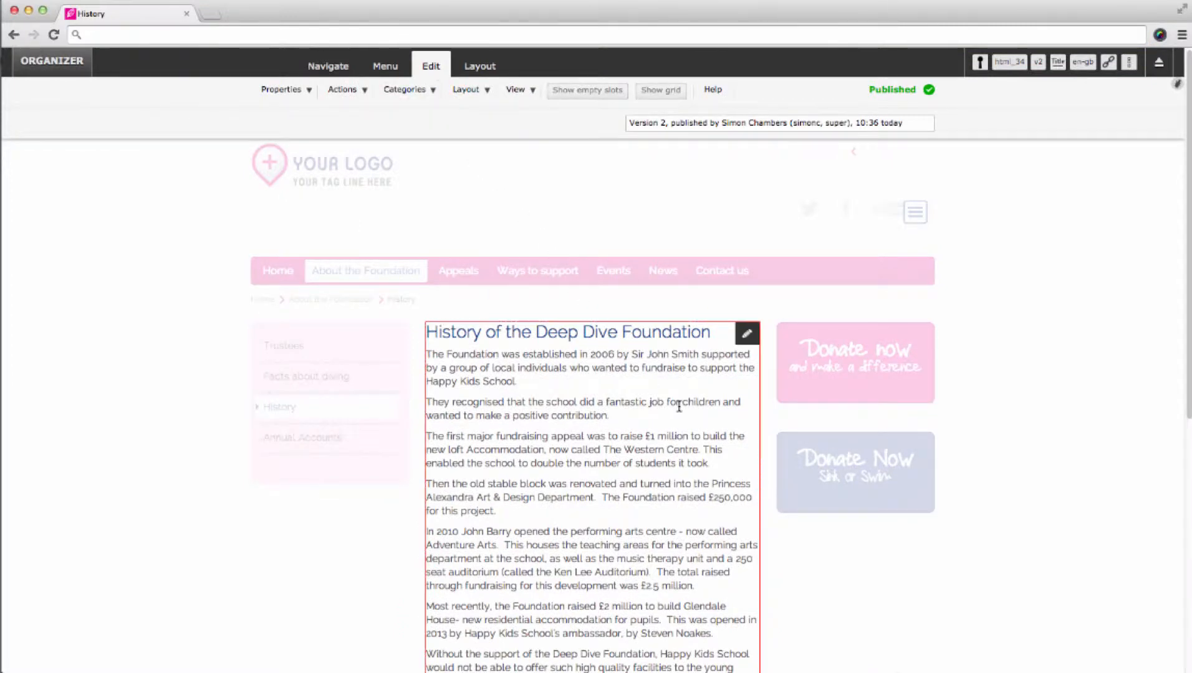
pyautogui.click(747, 333)
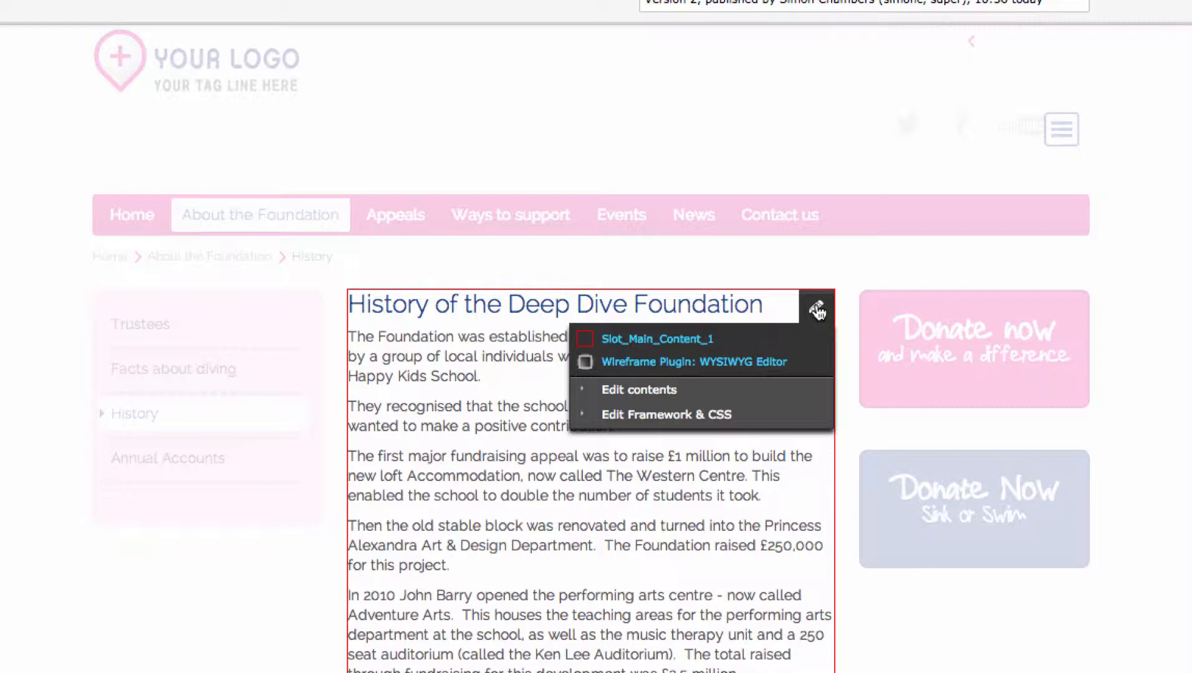
pyautogui.click(747, 392)
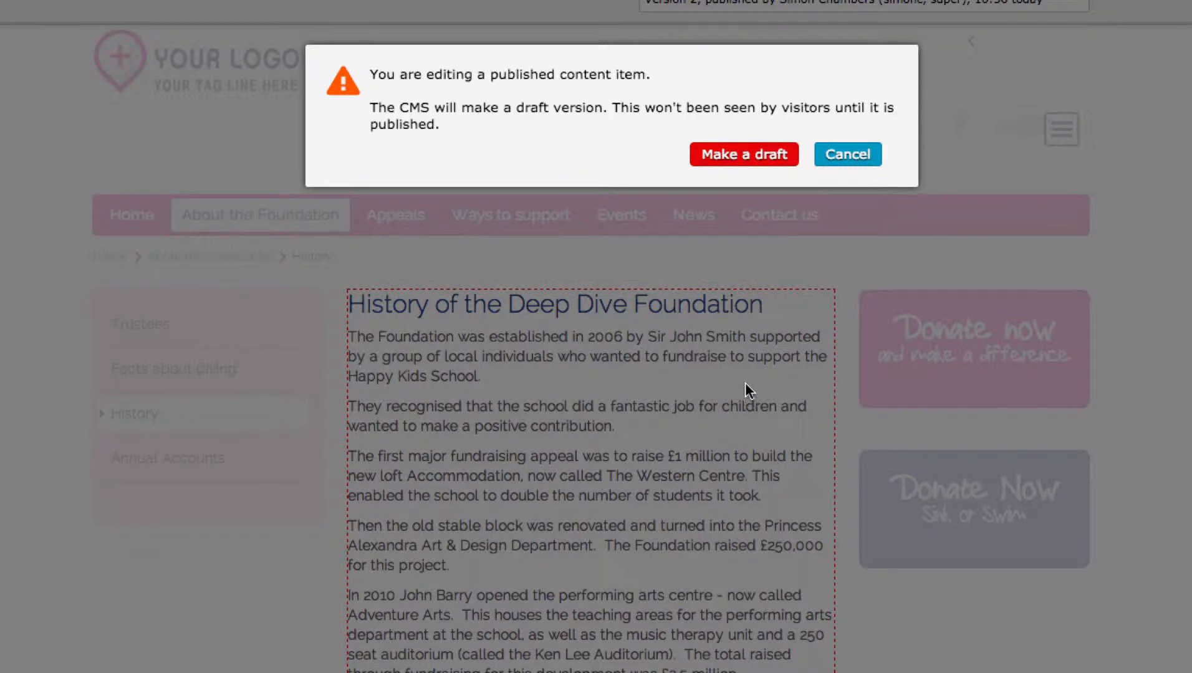
pyautogui.click(748, 149)
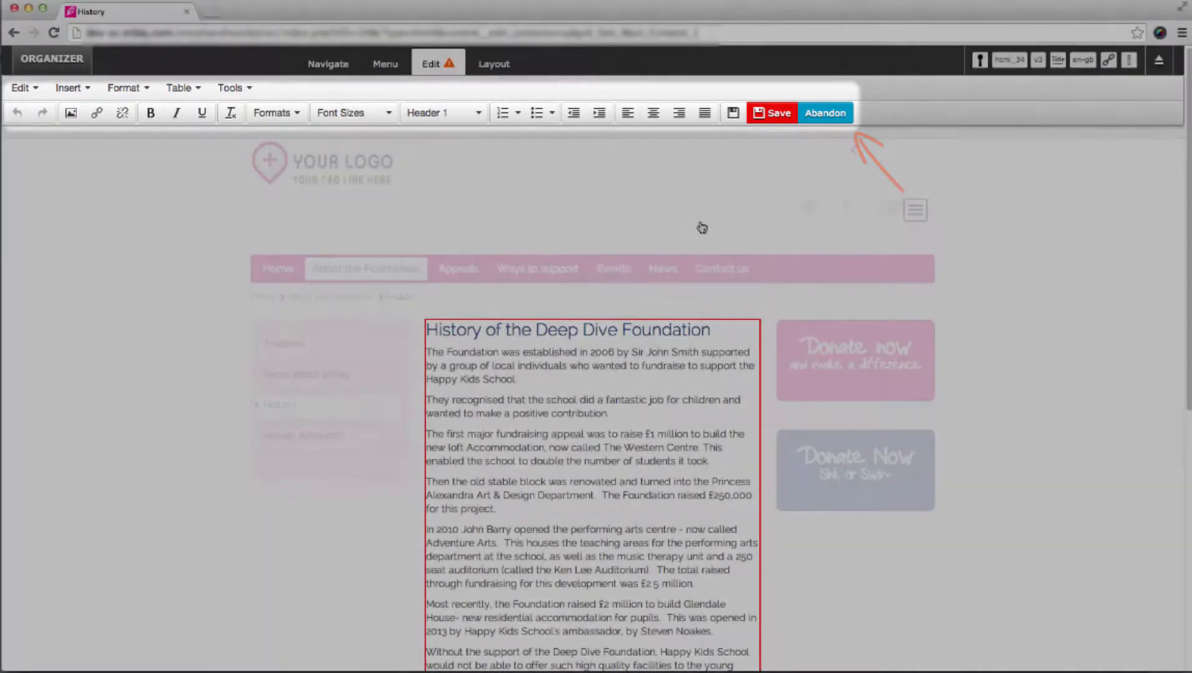
# - Replace the History text's last three paragraphs with "This is sample text. This is sample text." and save the content
pyautogui.scroll(-5, 702, 228)
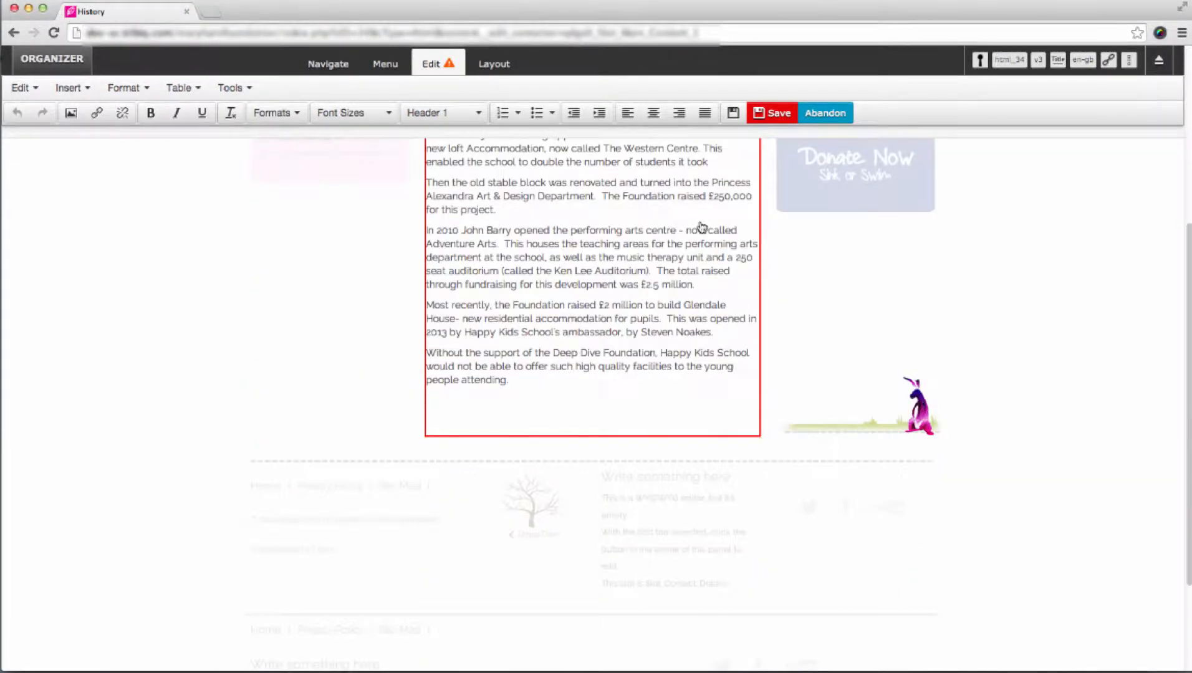
pyautogui.scroll(2, 644, 314)
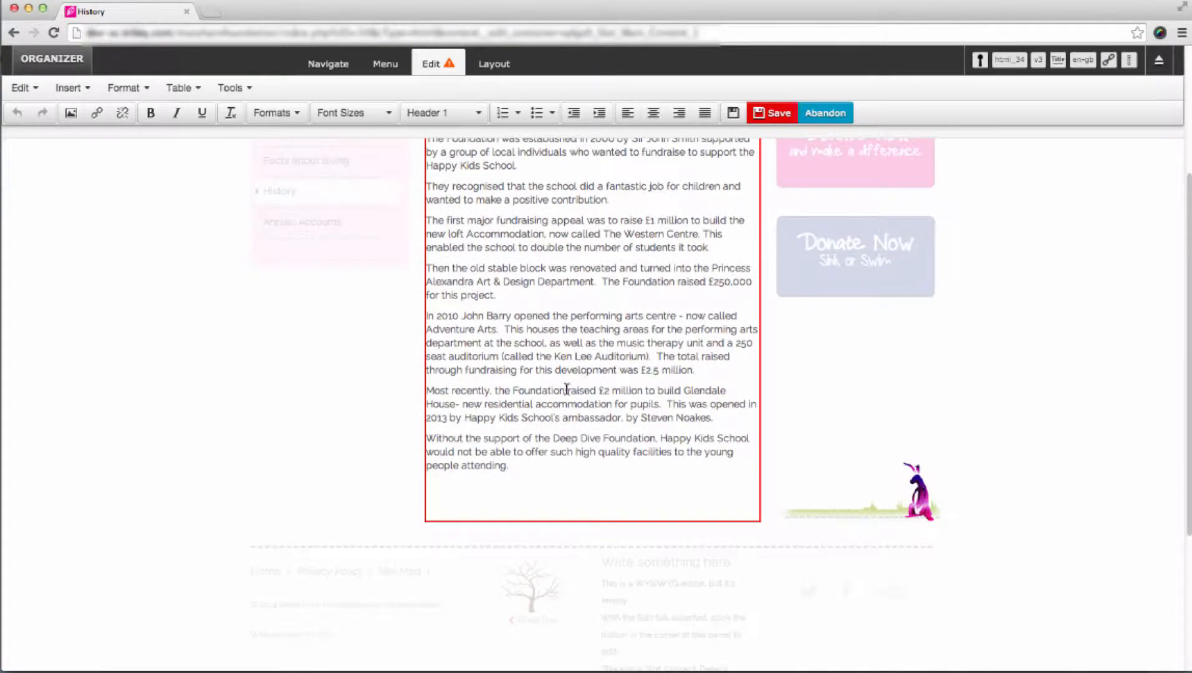
pyautogui.scroll(2, 567, 389)
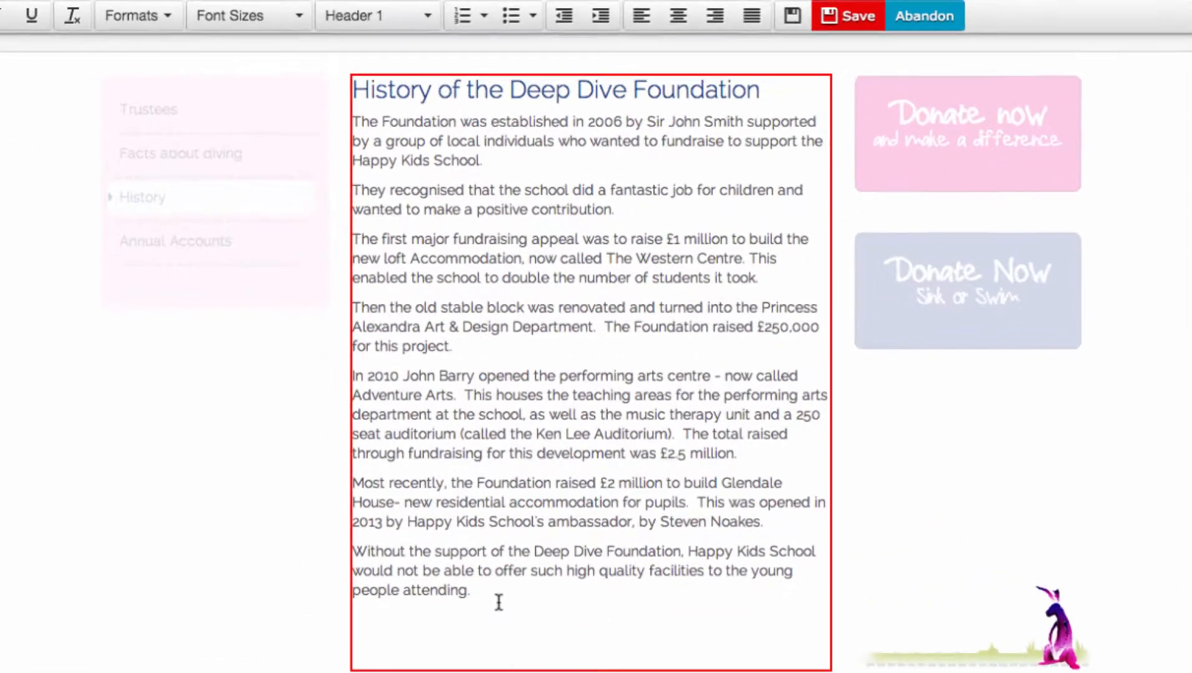
pyautogui.moveTo(499, 602); pyautogui.dragTo(345, 374)
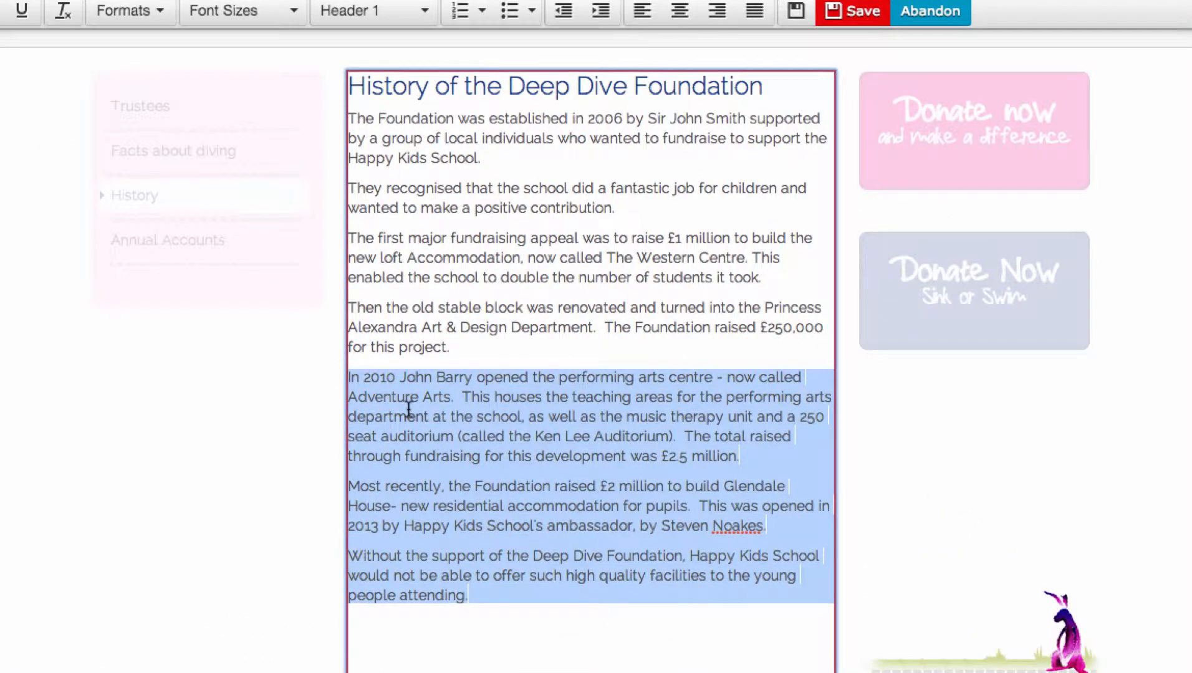
pyautogui.press('BackSpace')
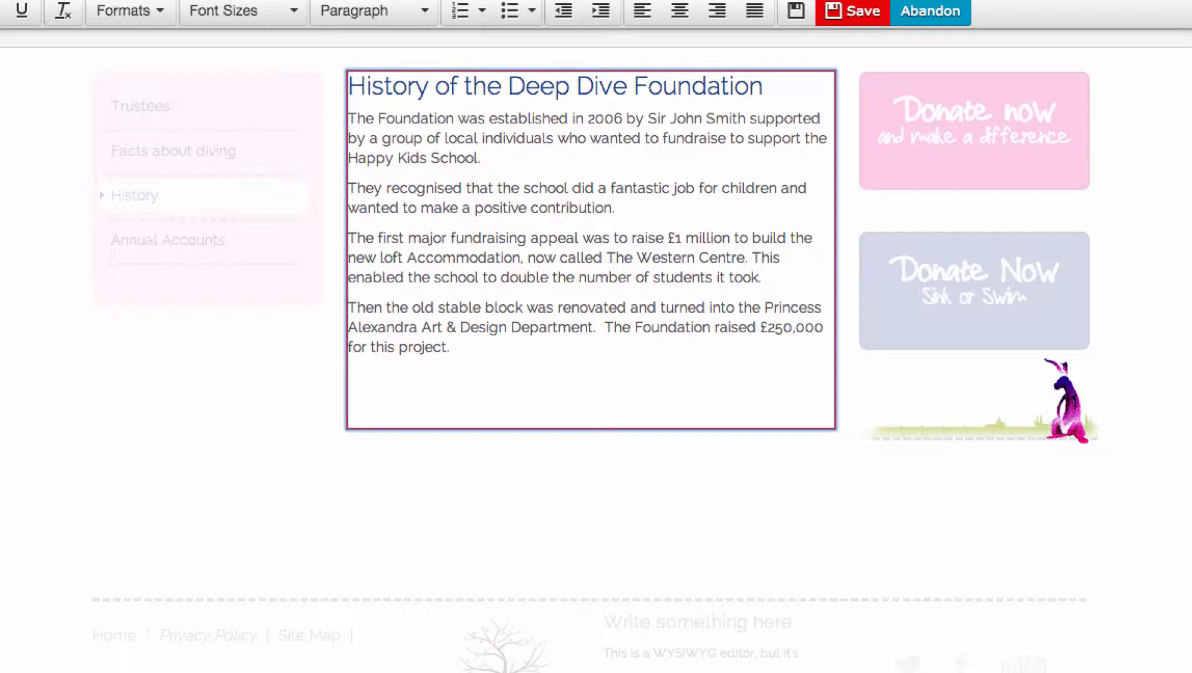
pyautogui.write('This is sampl')
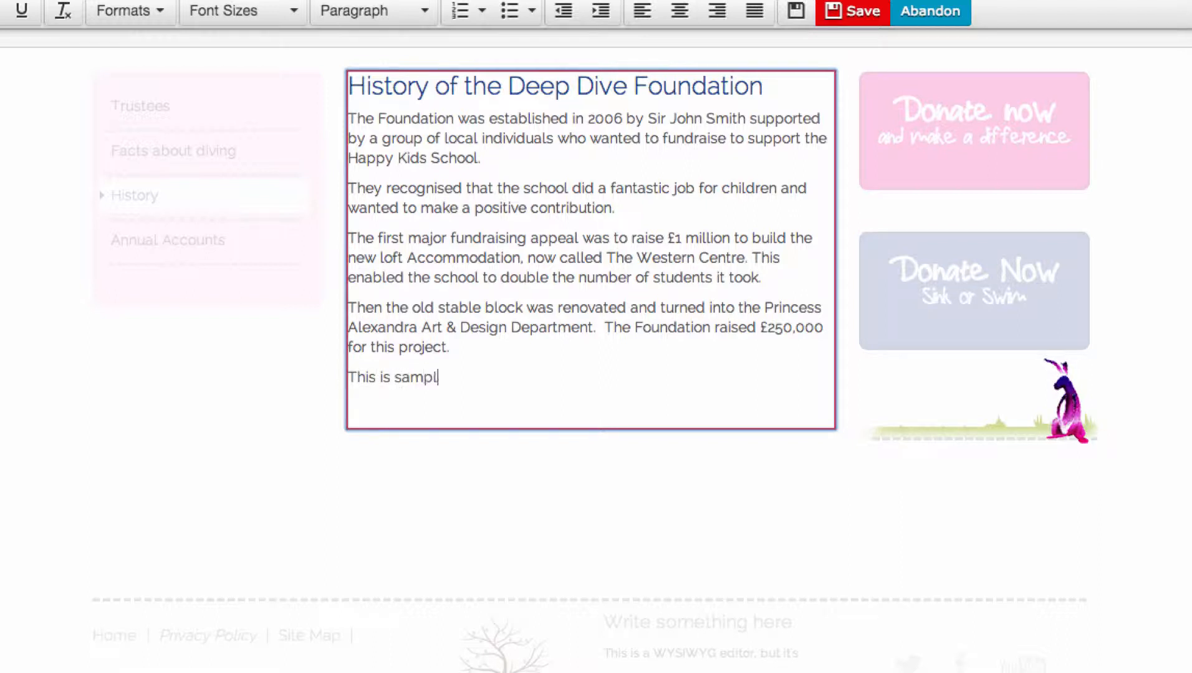
pyautogui.write('e text. This is sample text.')
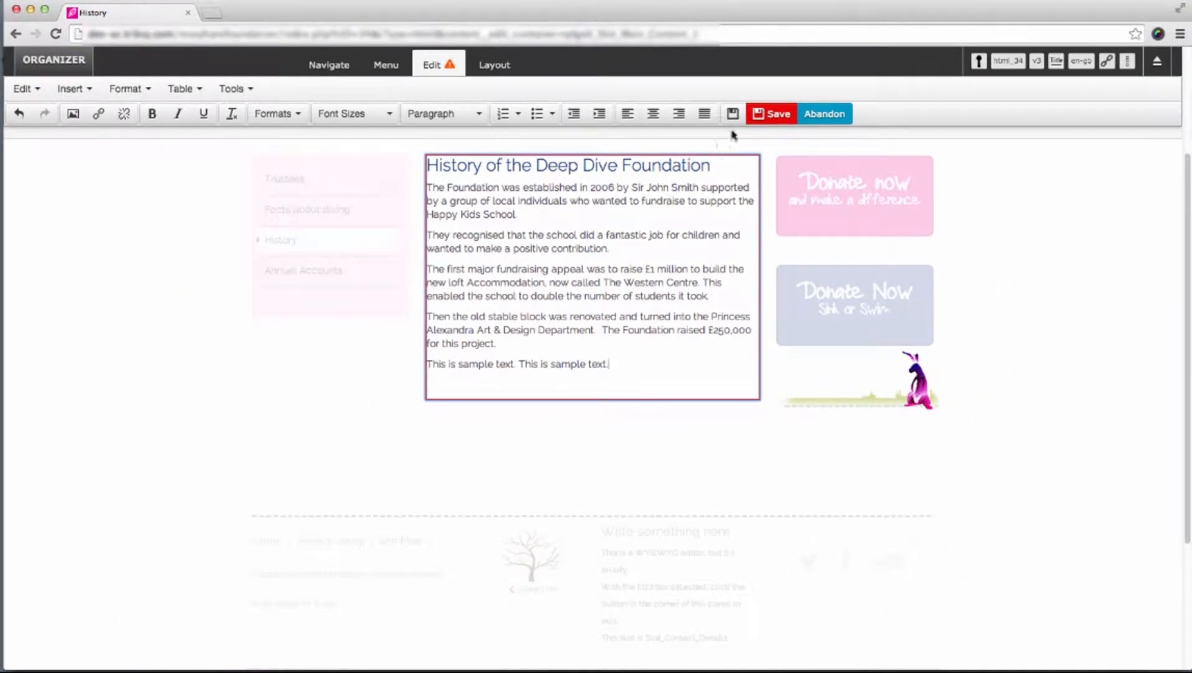
pyautogui.click(768, 119)
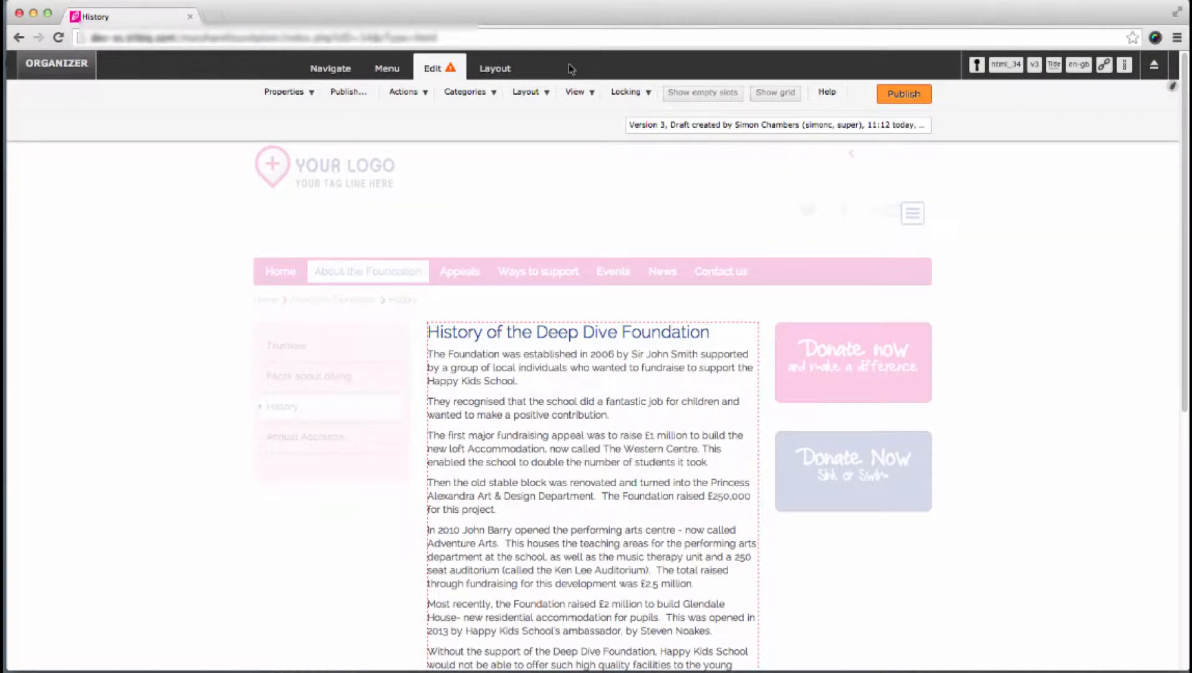
# - In the page layout's slot view, add a new slot below the main content slot in the main column
pyautogui.click(495, 69)
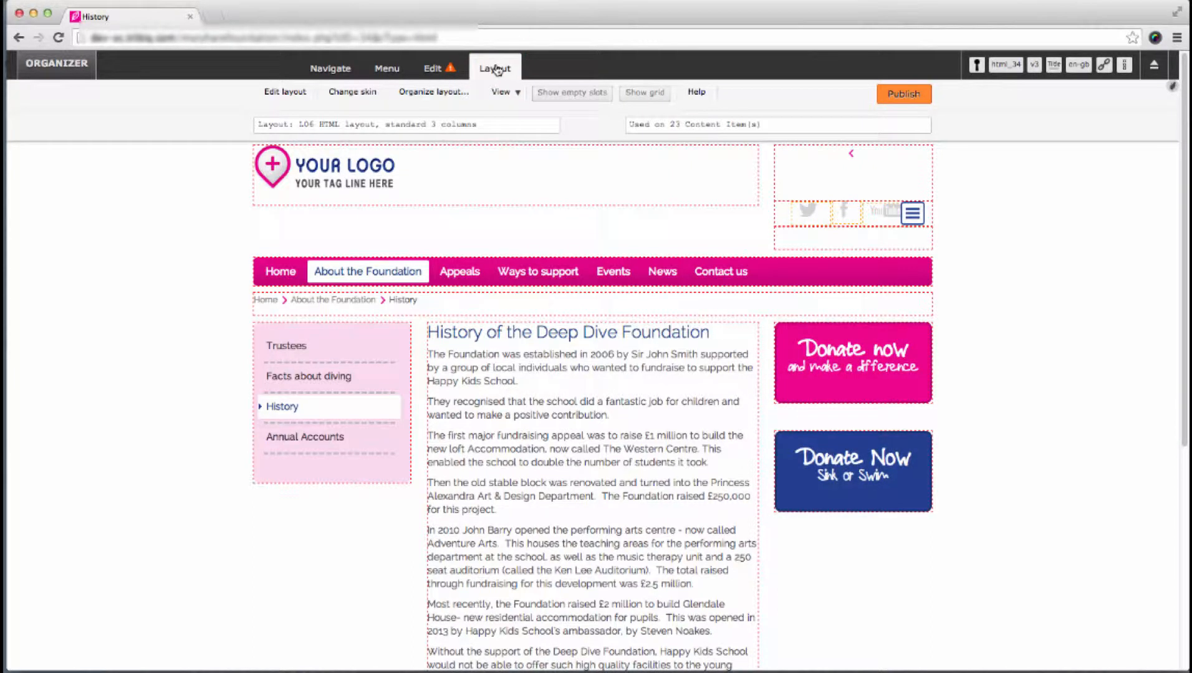
pyautogui.click(280, 91)
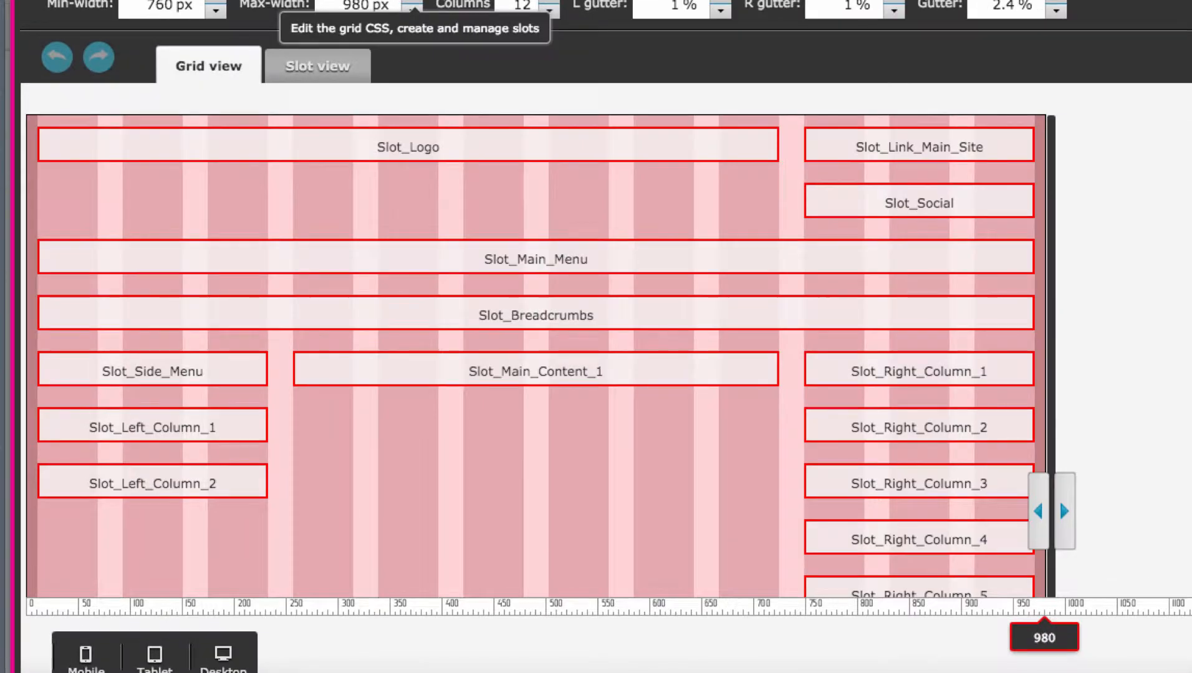
pyautogui.click(334, 66)
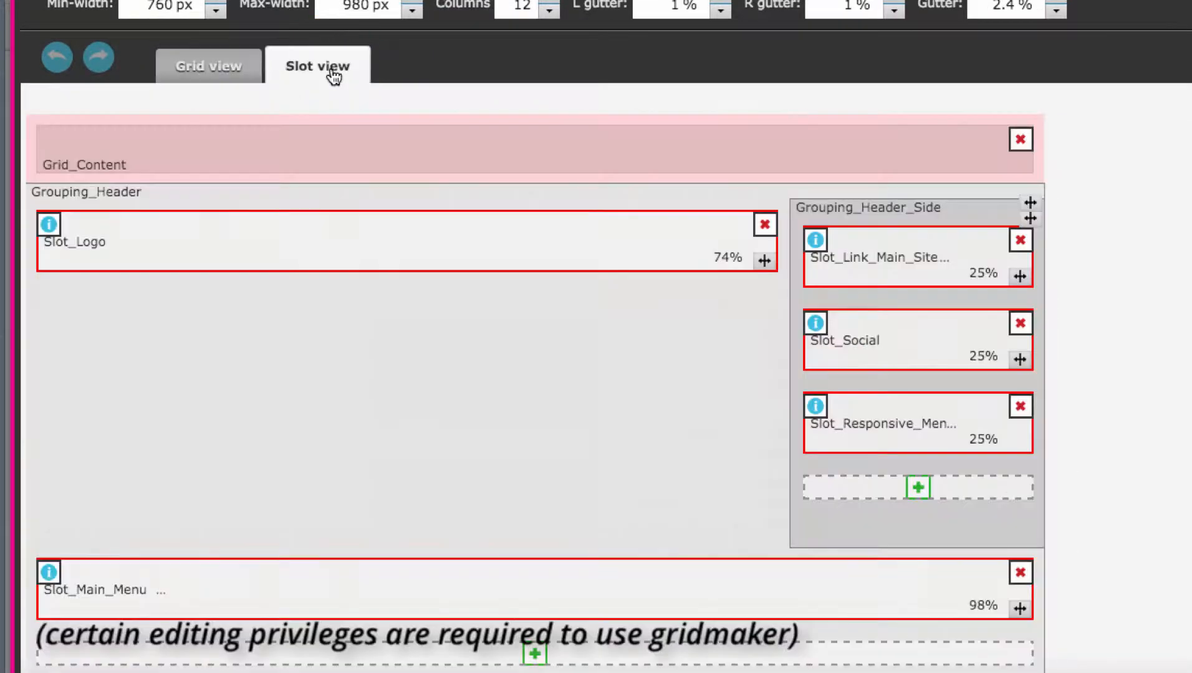
pyautogui.scroll(-1, 538, 293)
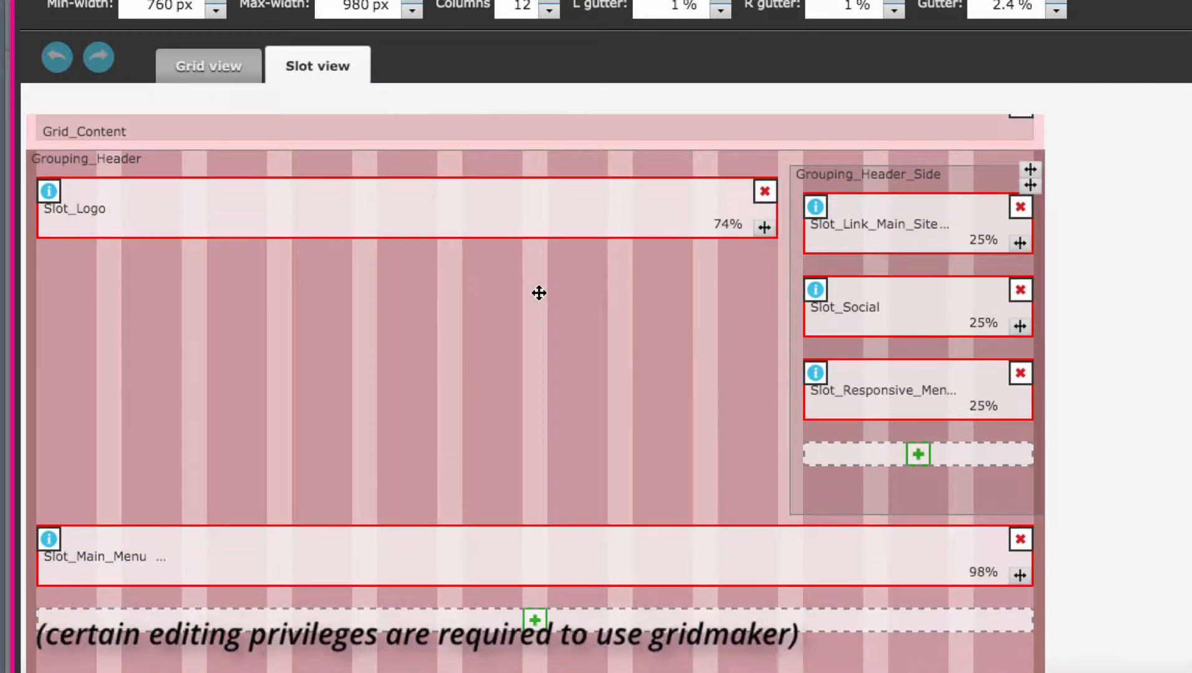
pyautogui.scroll(-10, 538, 293)
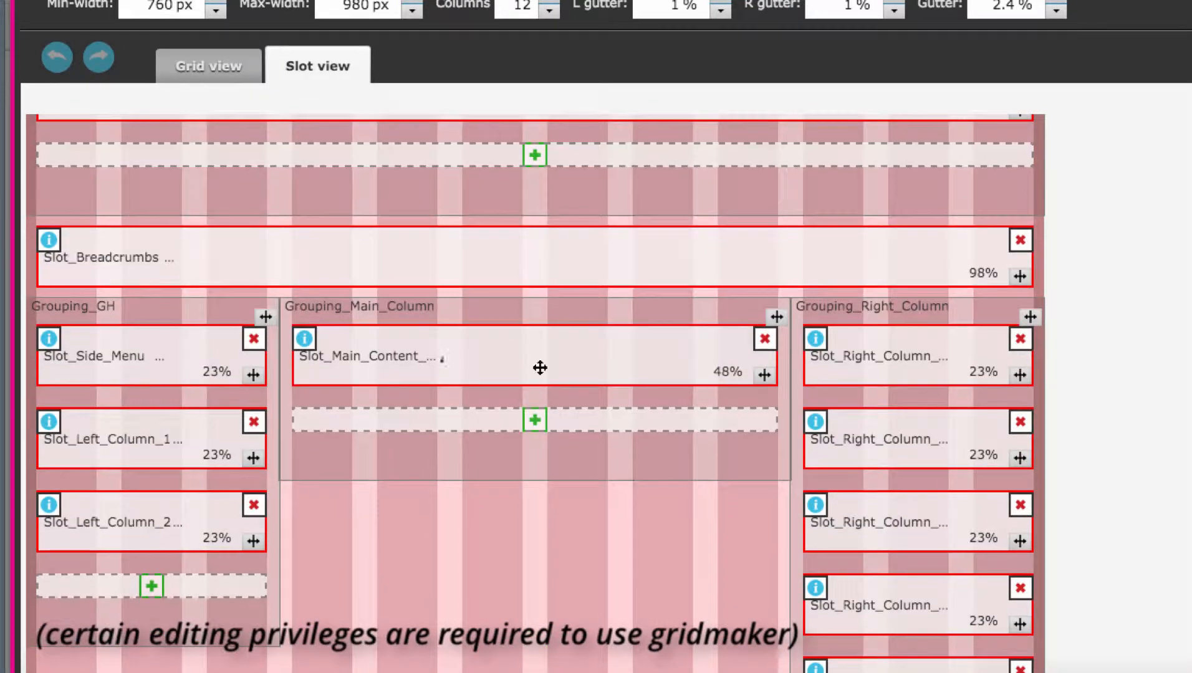
pyautogui.click(535, 420)
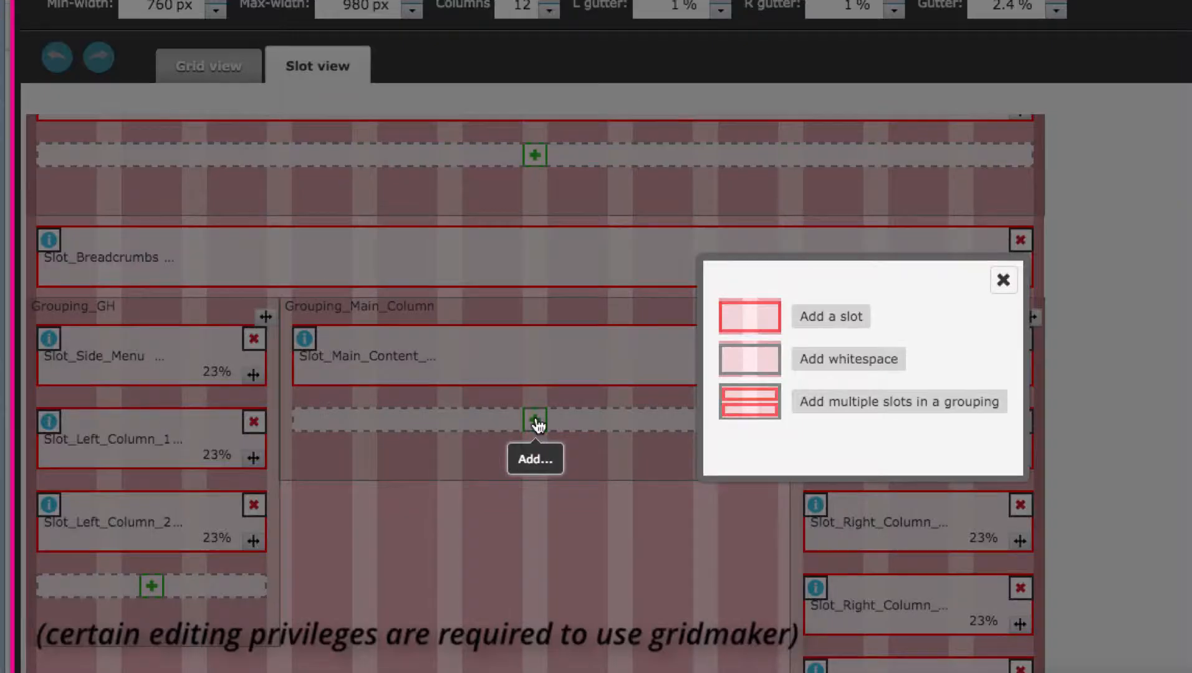
pyautogui.click(751, 318)
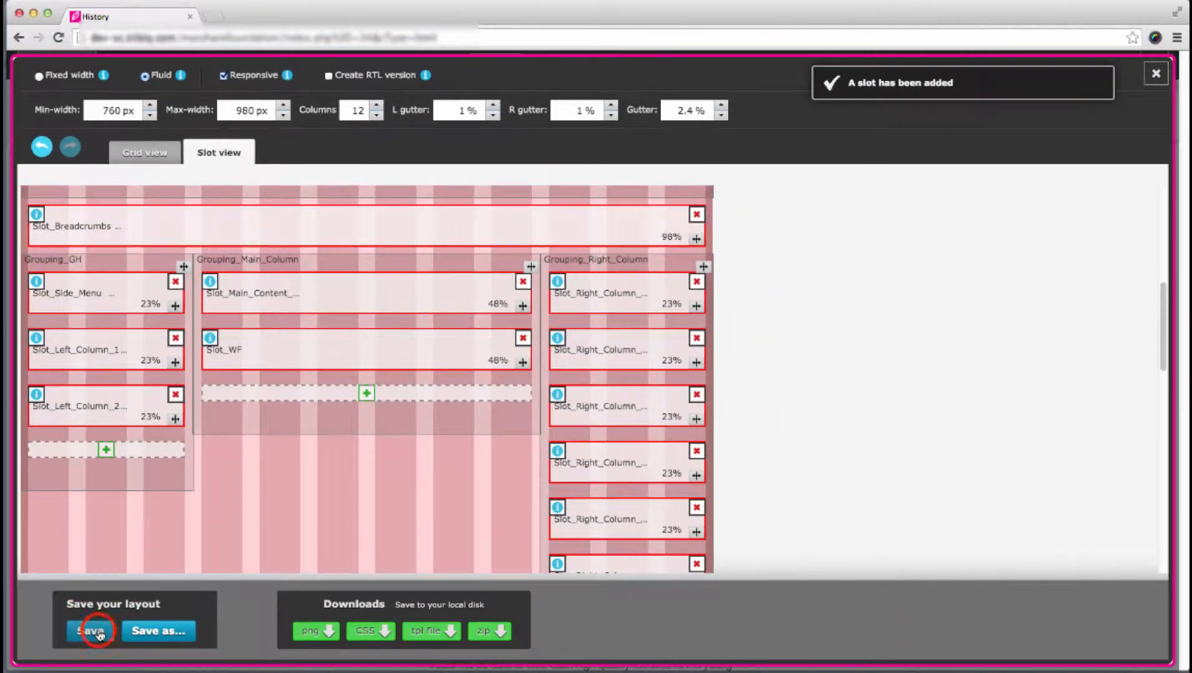
# - Save the layout, overwriting its template file, and close the layout editor
pyautogui.click(93, 628)
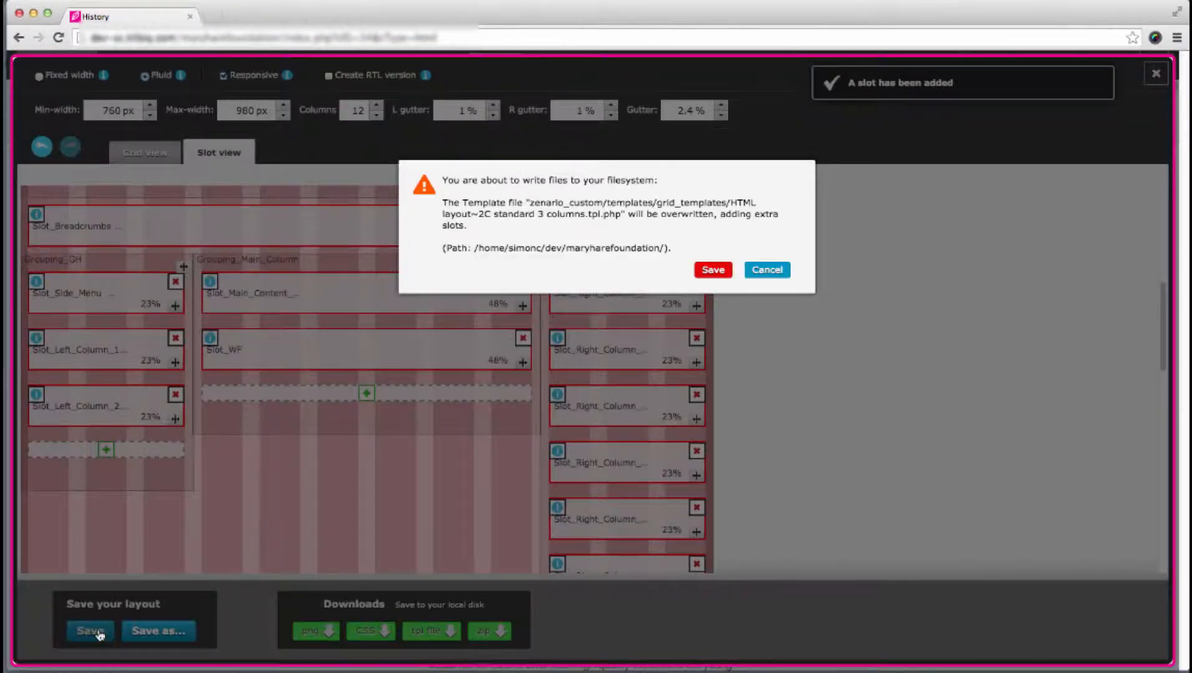
pyautogui.click(712, 269)
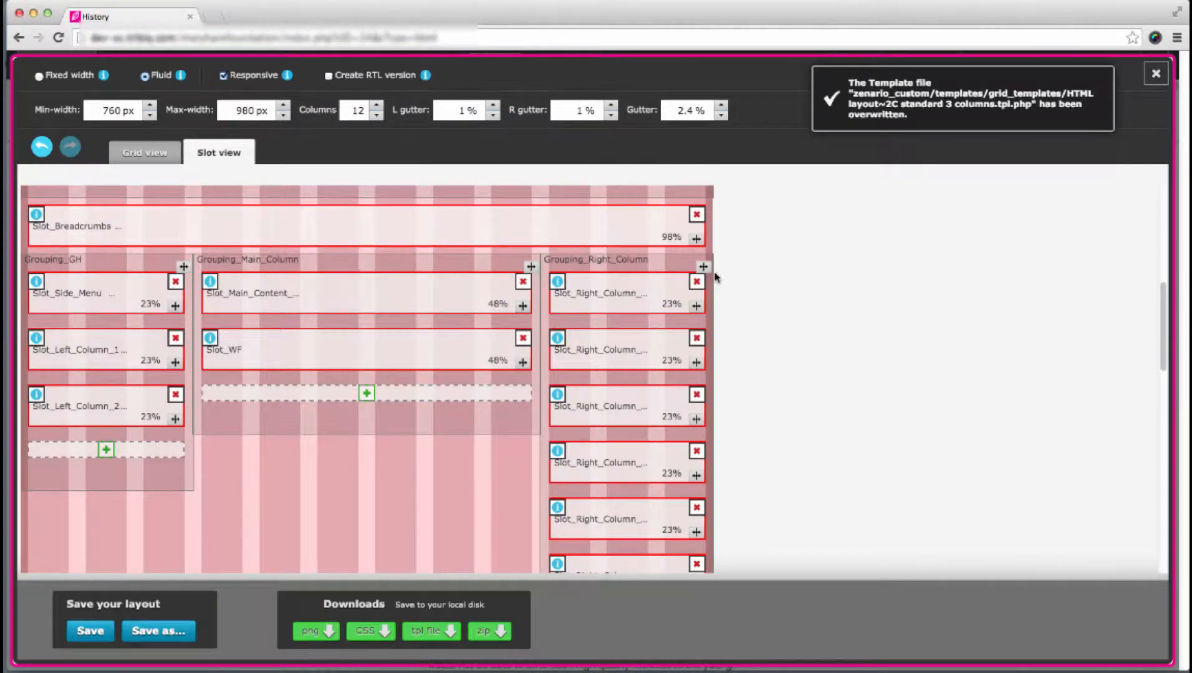
pyautogui.click(1155, 75)
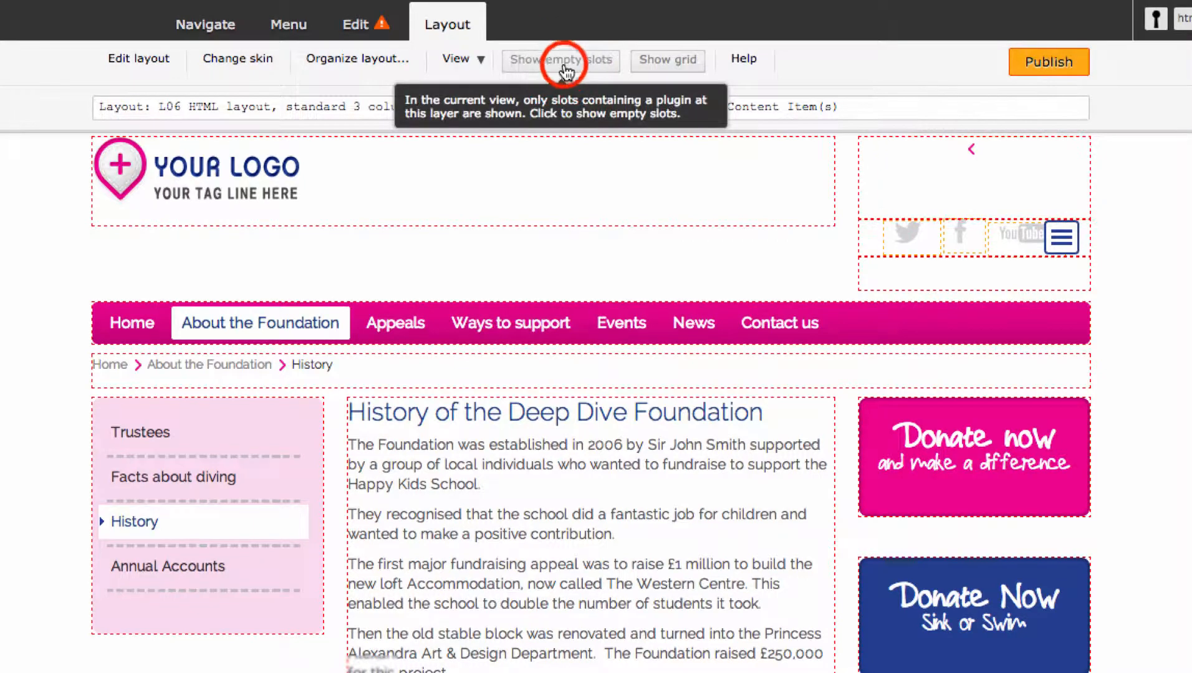
# - Show empty slots and insert a WYSIWYG Editor wireframe plugin into the new empty slot below the main content
pyautogui.click(565, 72)
pyautogui.scroll(-3, 606, 386)
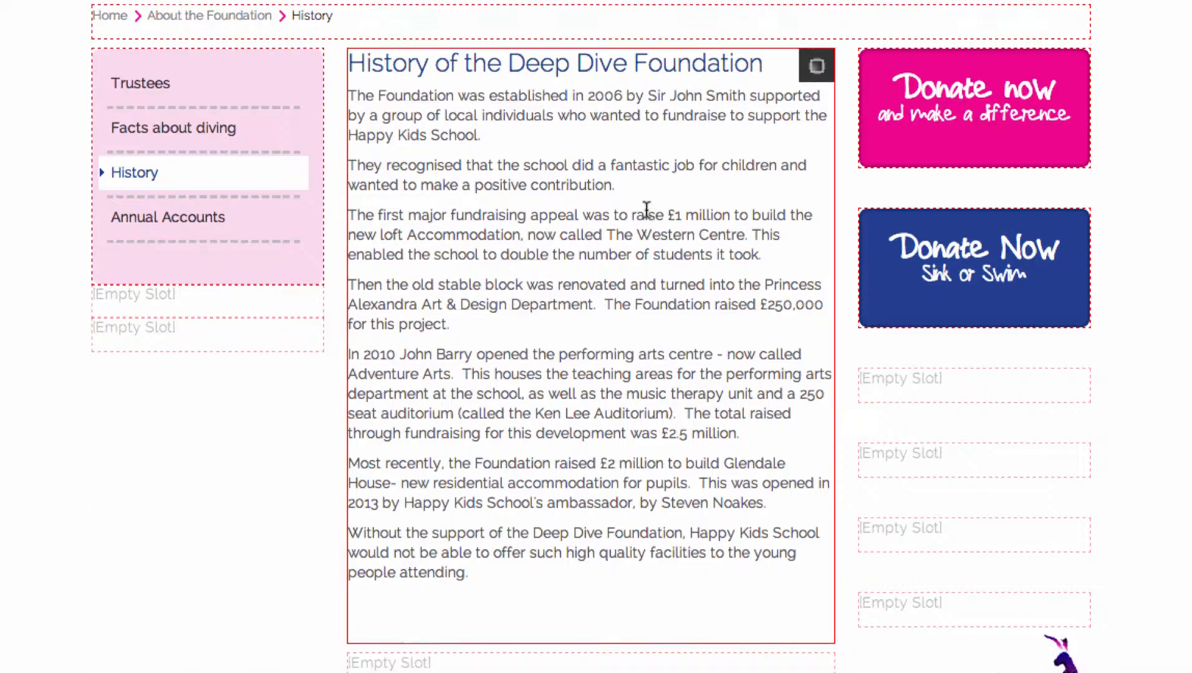
pyautogui.scroll(-2, 645, 230)
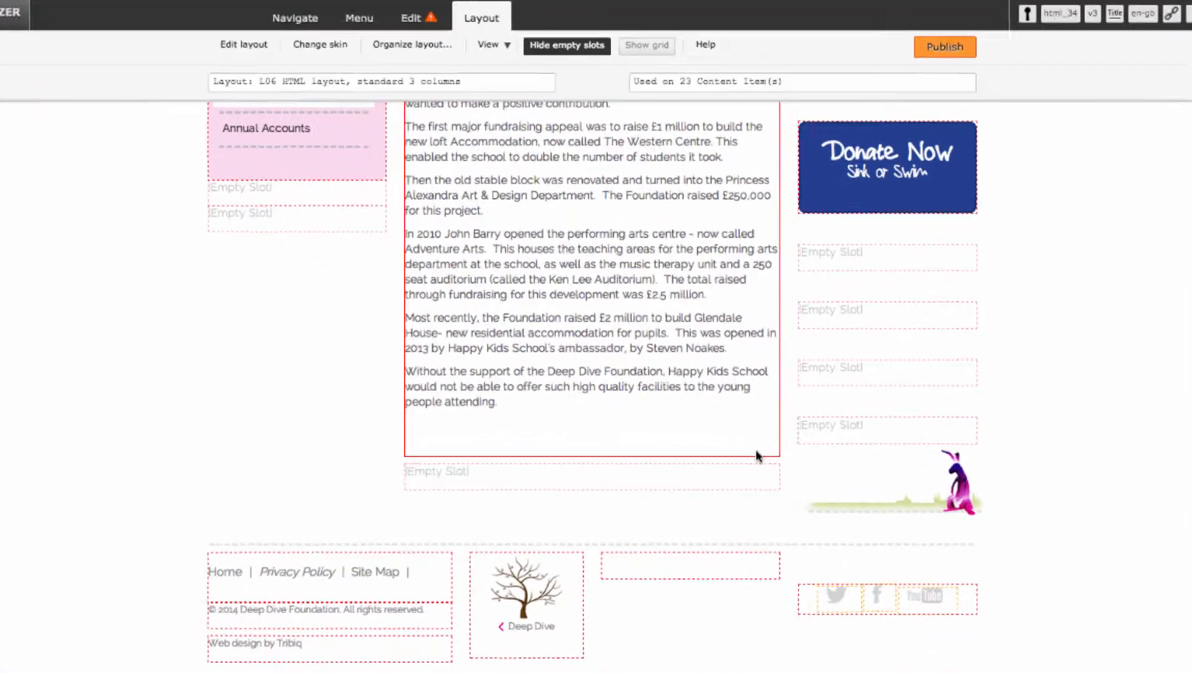
pyautogui.moveTo(749, 480)
pyautogui.click(817, 485)
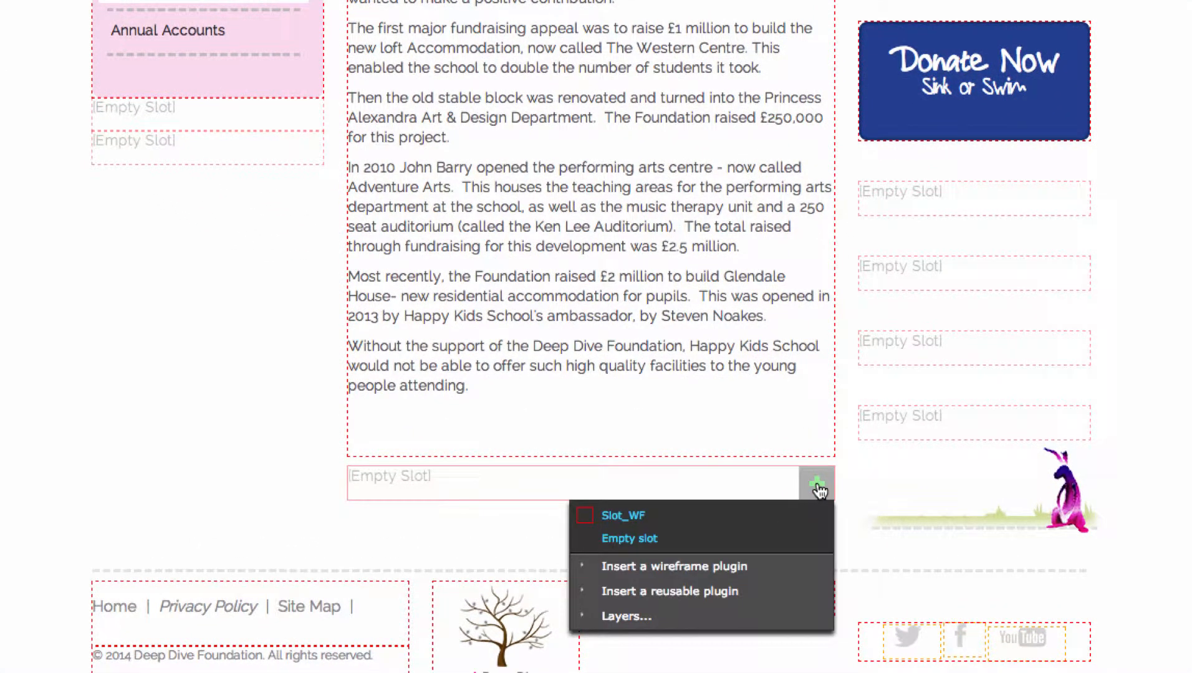
pyautogui.click(764, 570)
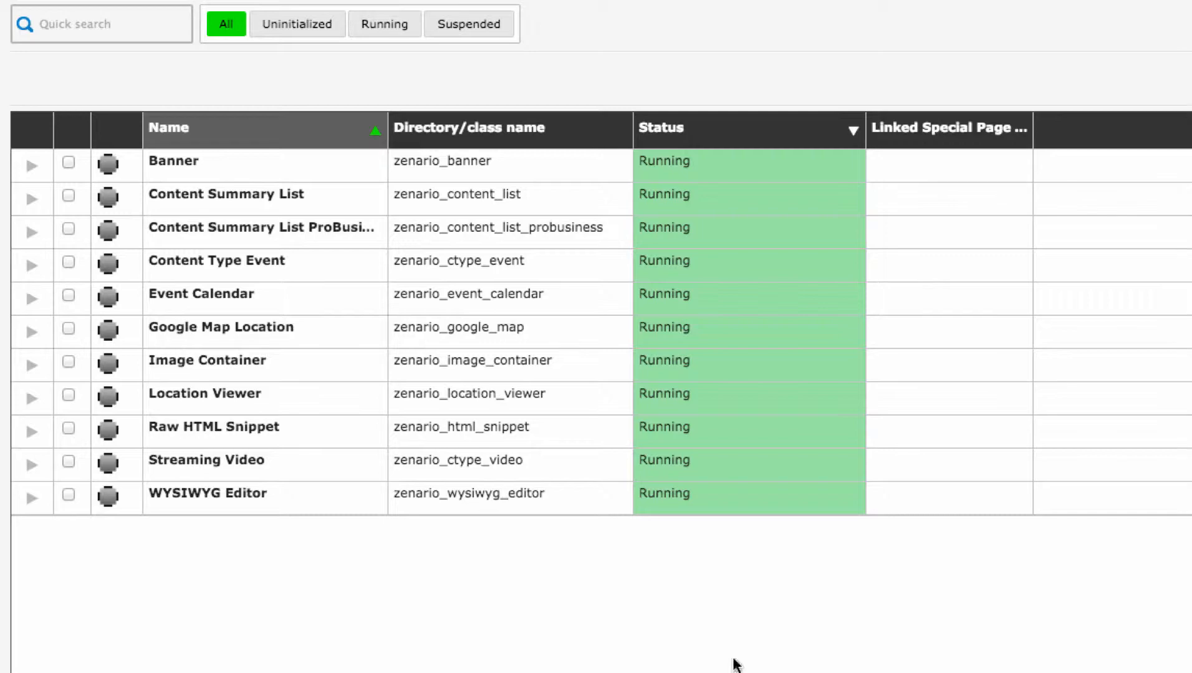
pyautogui.click(69, 495)
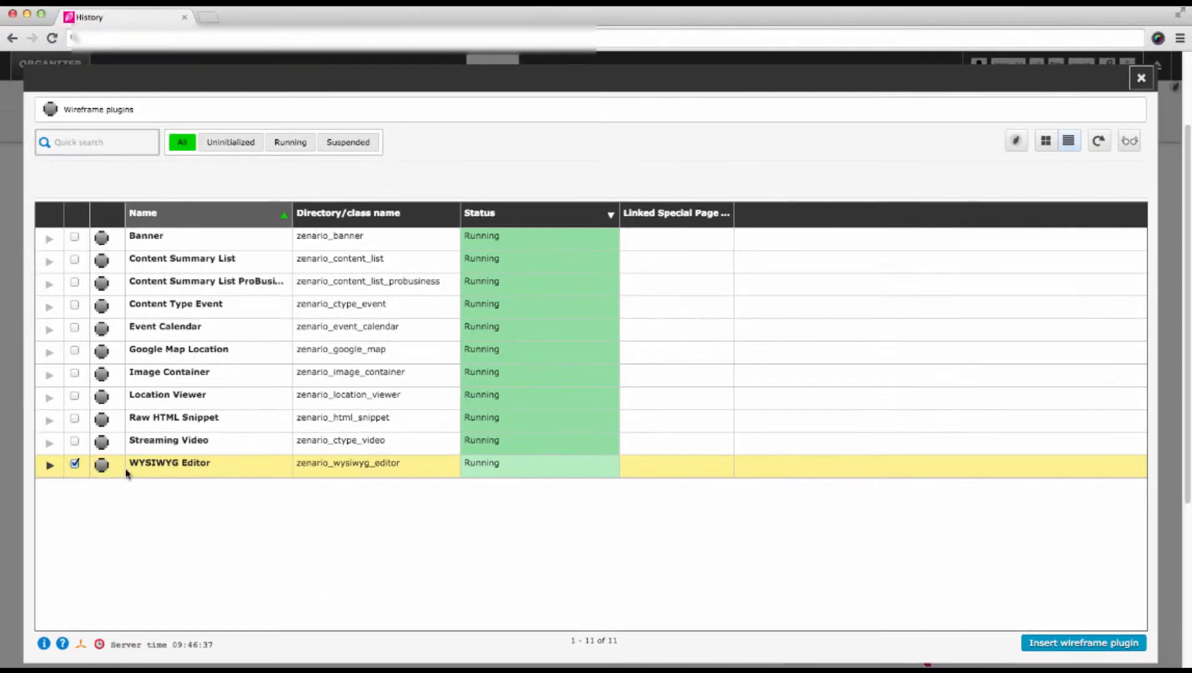
pyautogui.click(1103, 649)
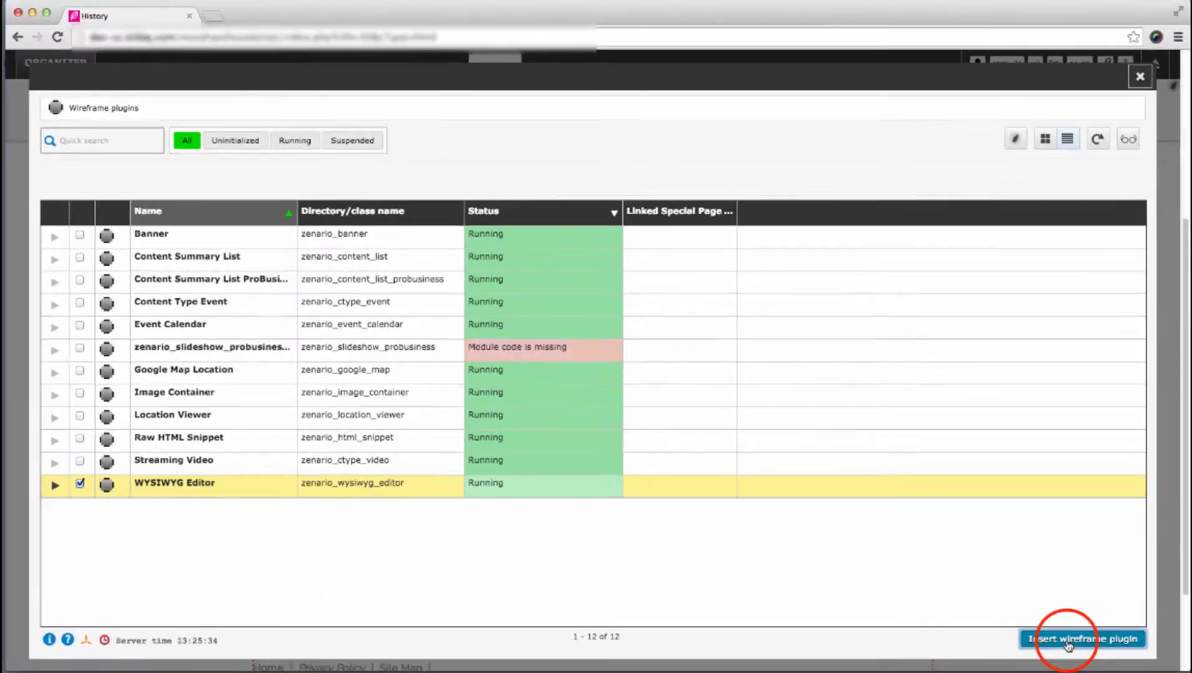
pyautogui.click(1067, 642)
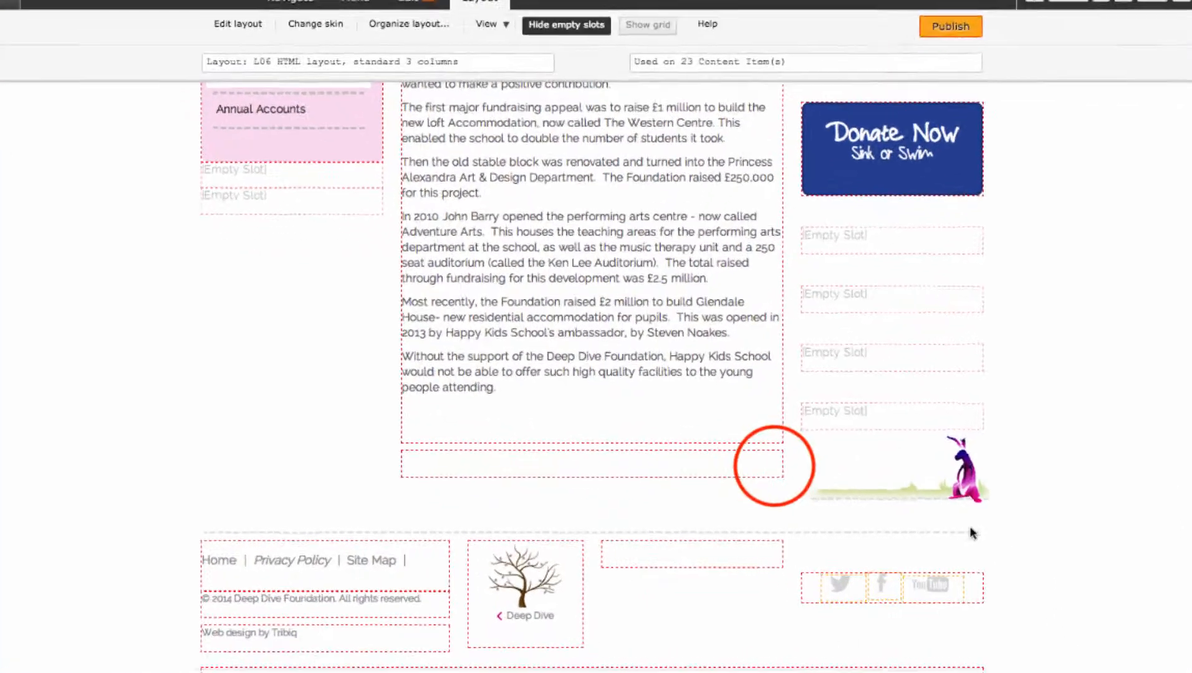
# - Open the new slot's WYSIWYG Editor contents for editing and place the cursor in it
pyautogui.click(746, 473)
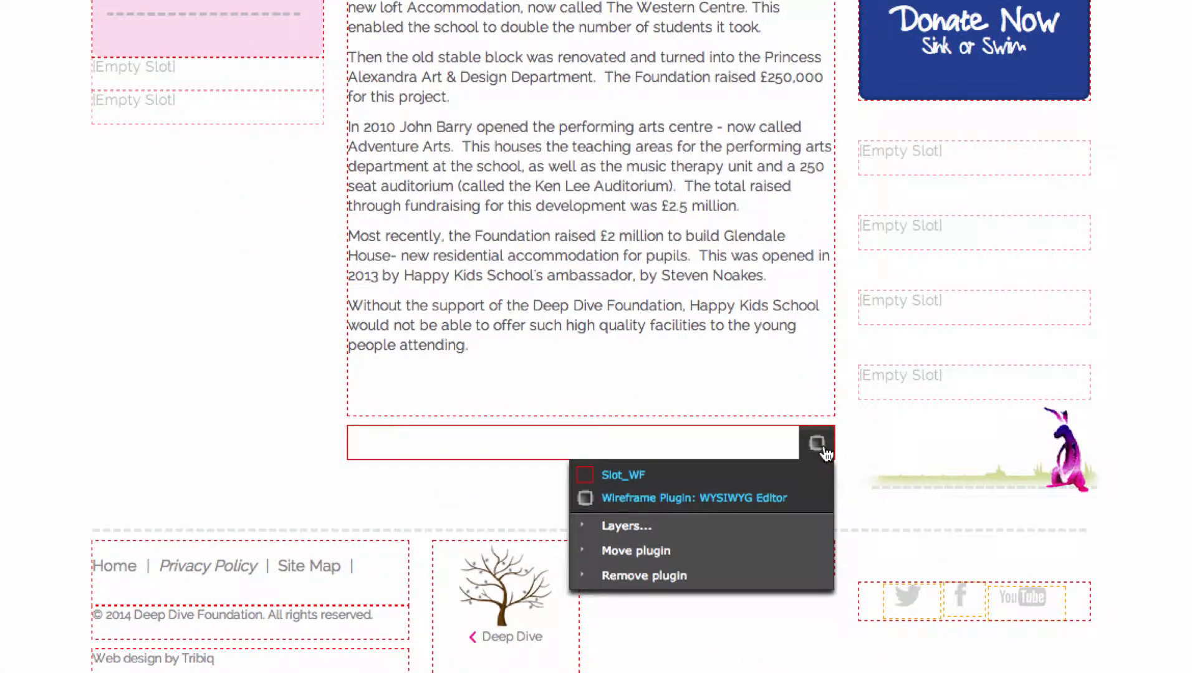
pyautogui.click(797, 497)
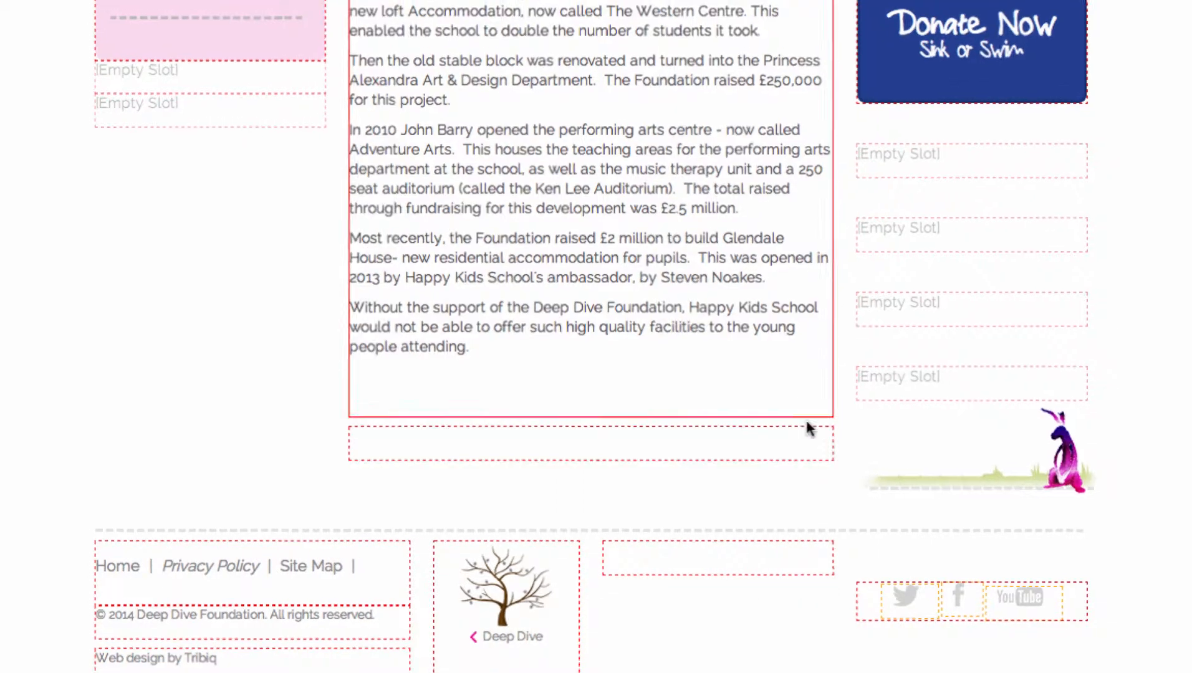
pyautogui.click(433, 70)
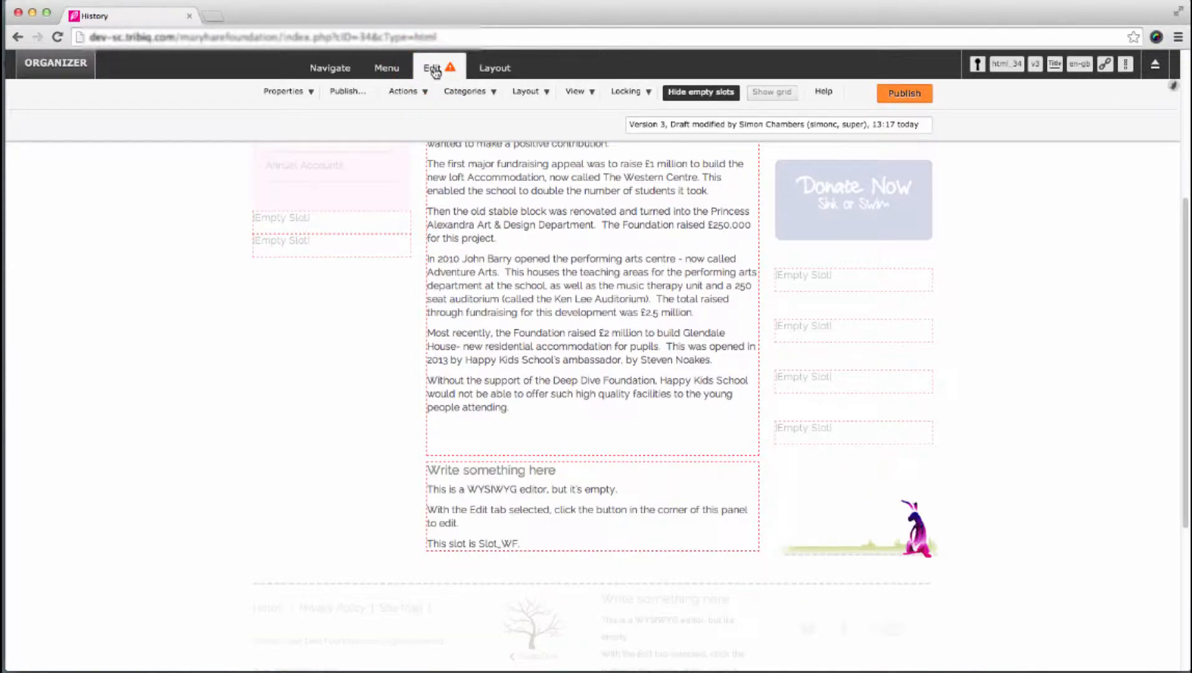
pyautogui.moveTo(675, 501)
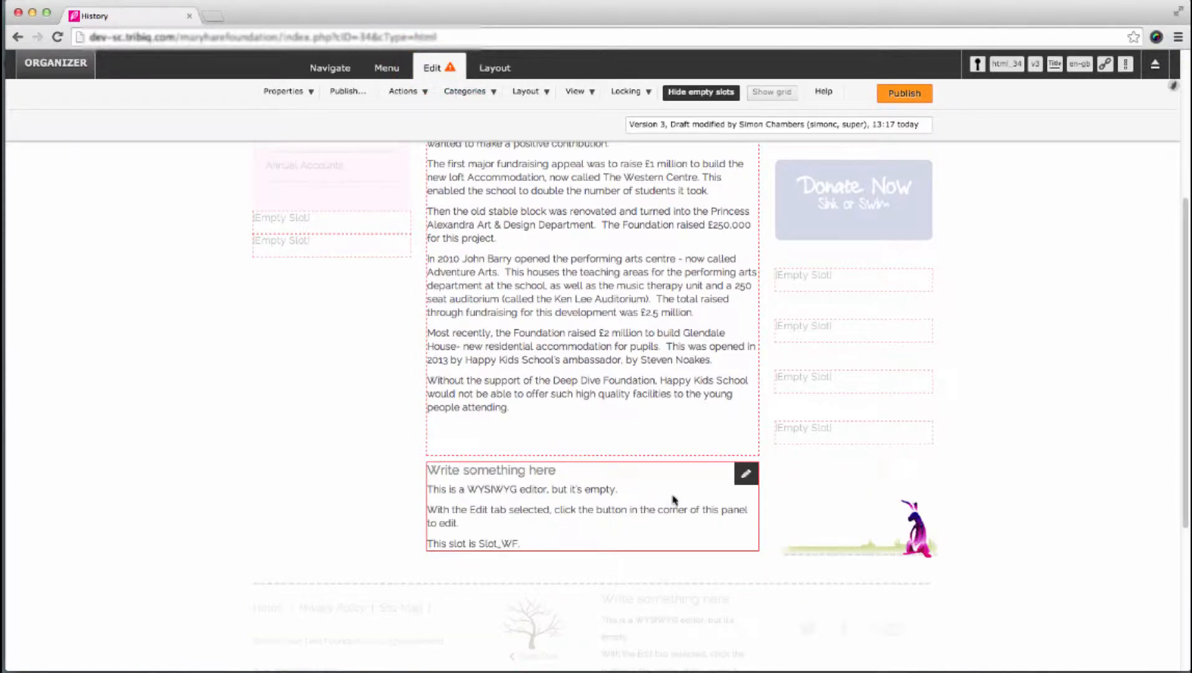
pyautogui.click(745, 474)
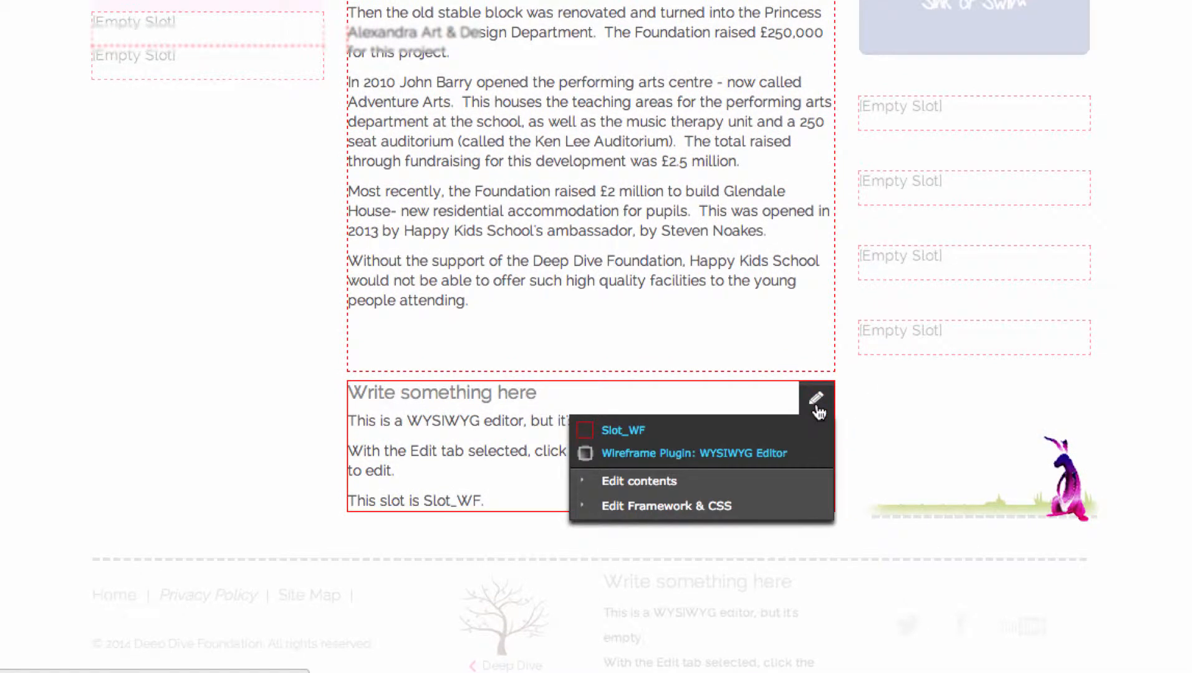
pyautogui.click(769, 490)
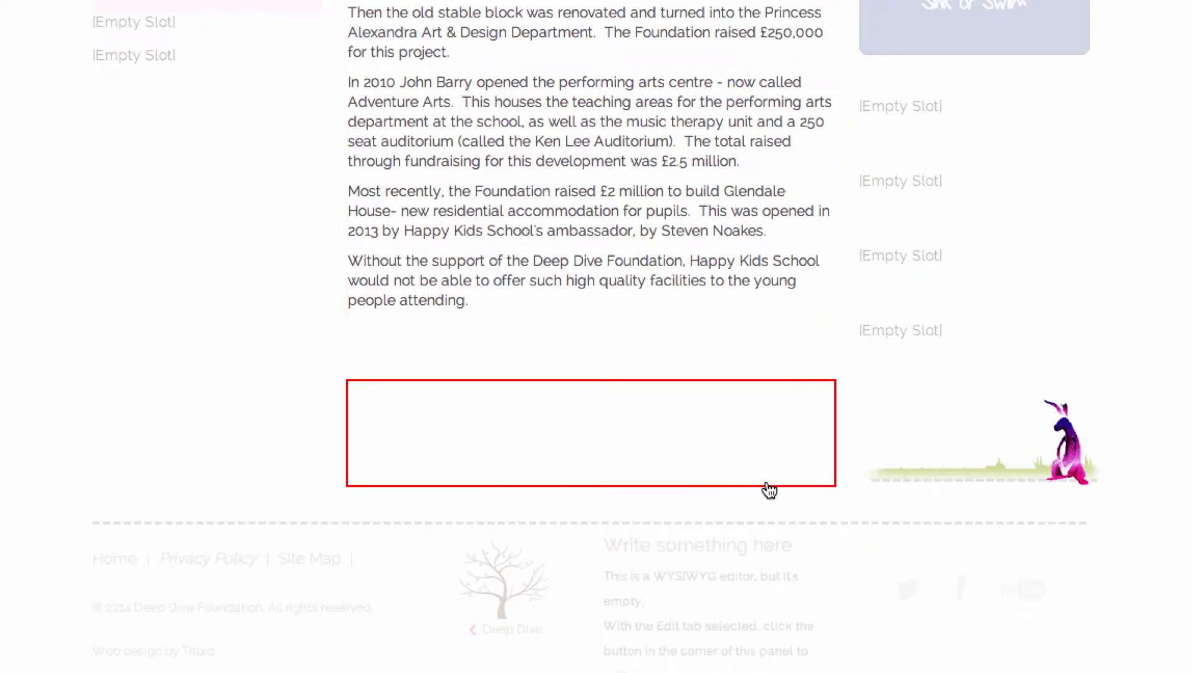
pyautogui.click(674, 406)
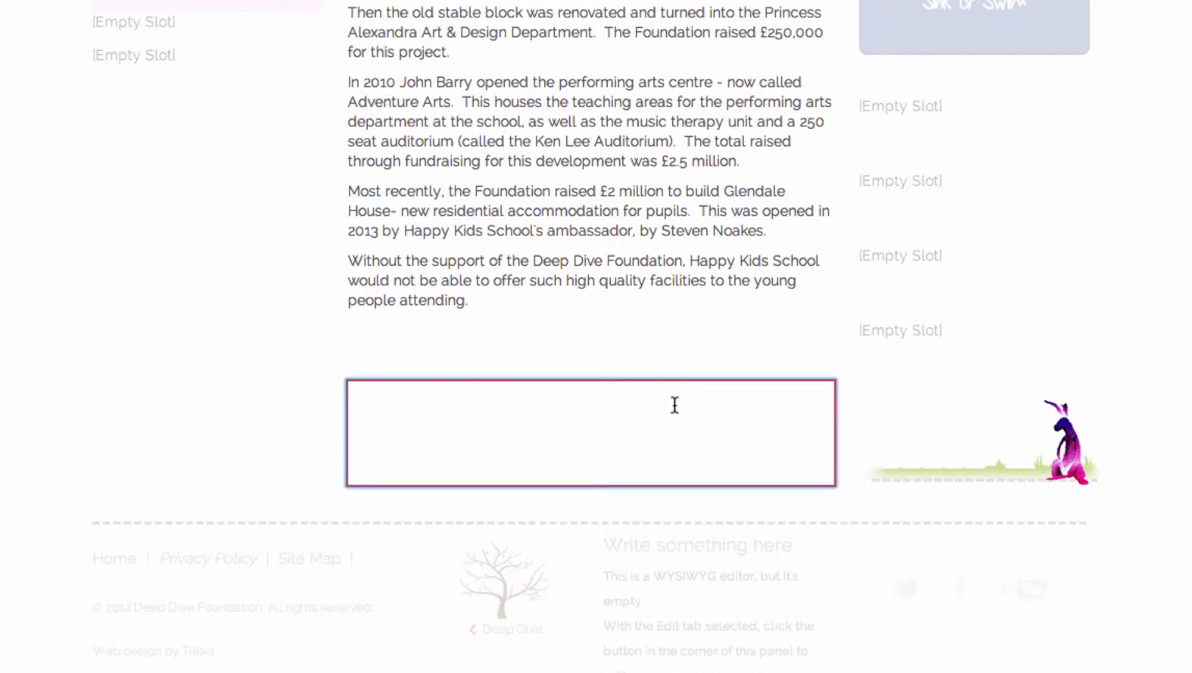
# - Enter "Adding extra content" in the new WYSIWYG slot and save it
pyautogui.write('Adding extra content.')
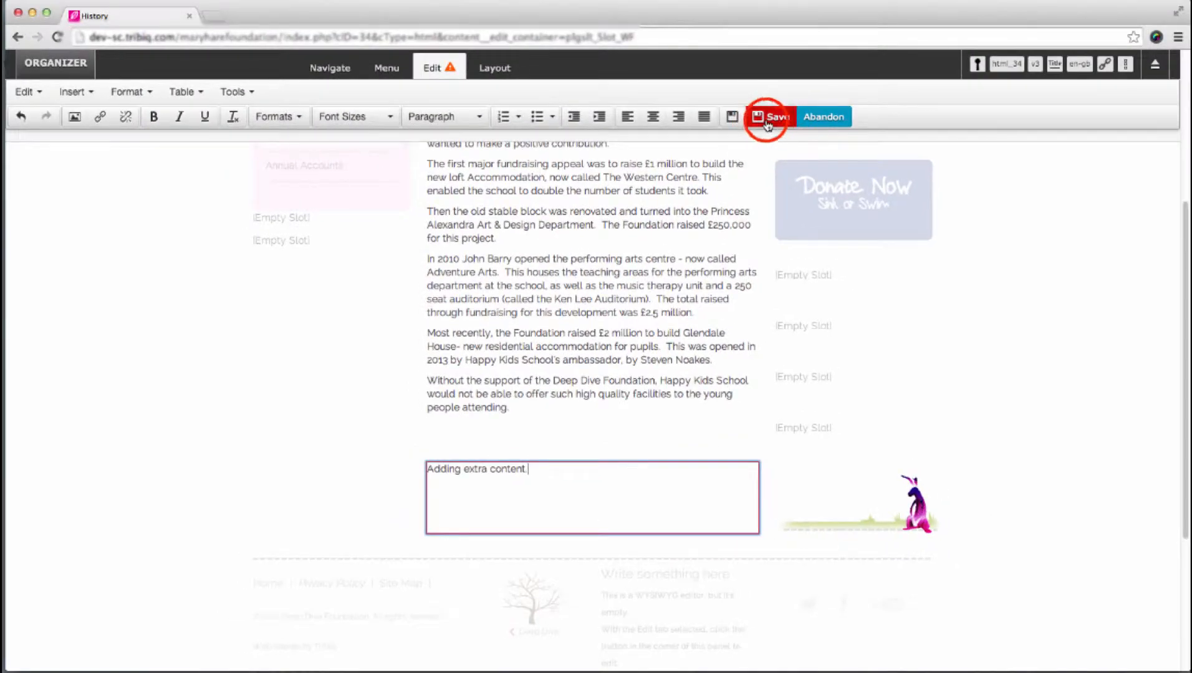
pyautogui.click(773, 117)
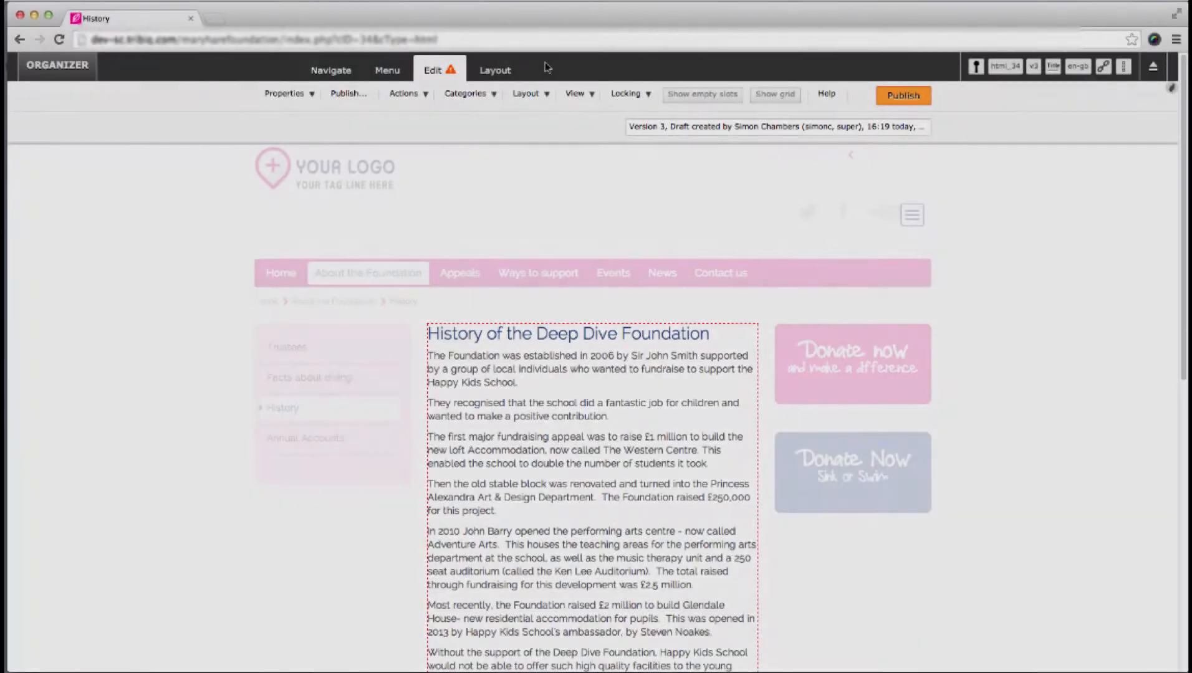
# - Rename the History menu node's text to "About Us" in the menu node properties and close the menu organizer
pyautogui.click(387, 69)
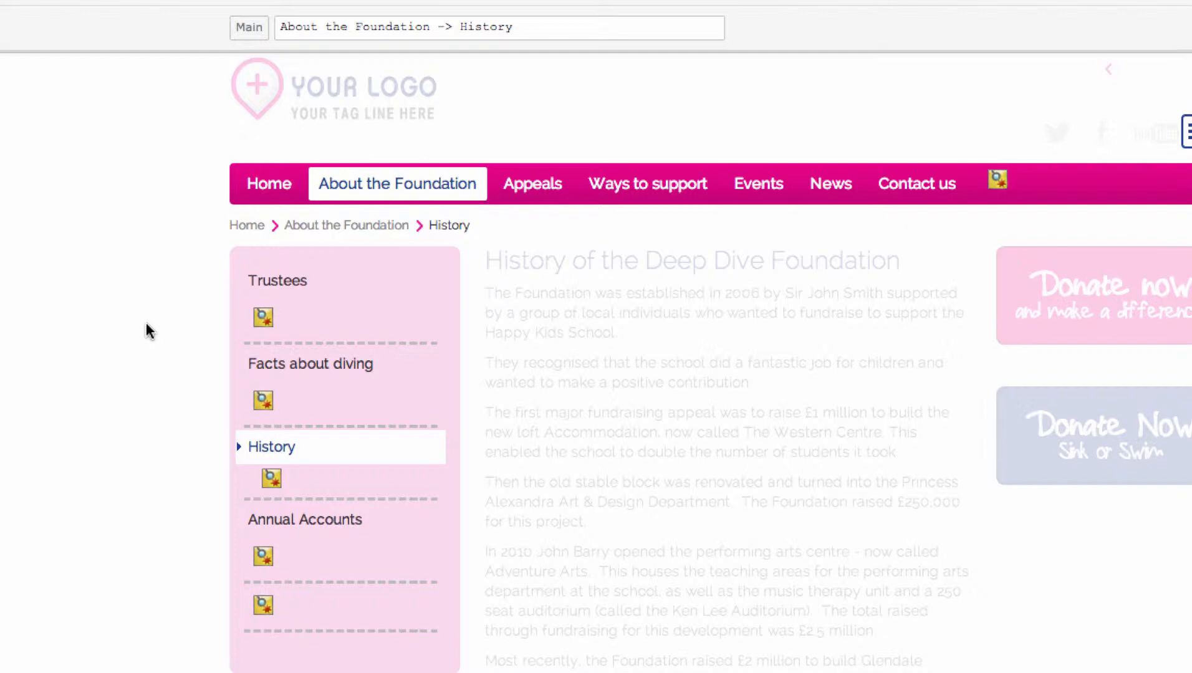
pyautogui.click(287, 448)
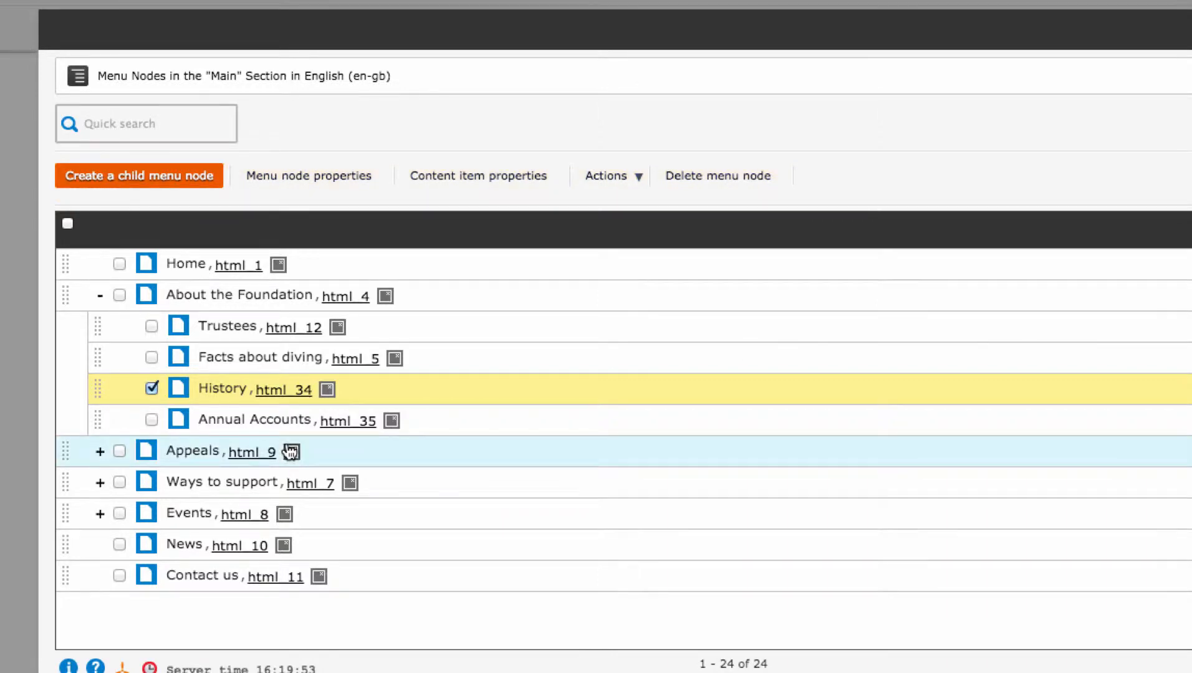
pyautogui.click(310, 179)
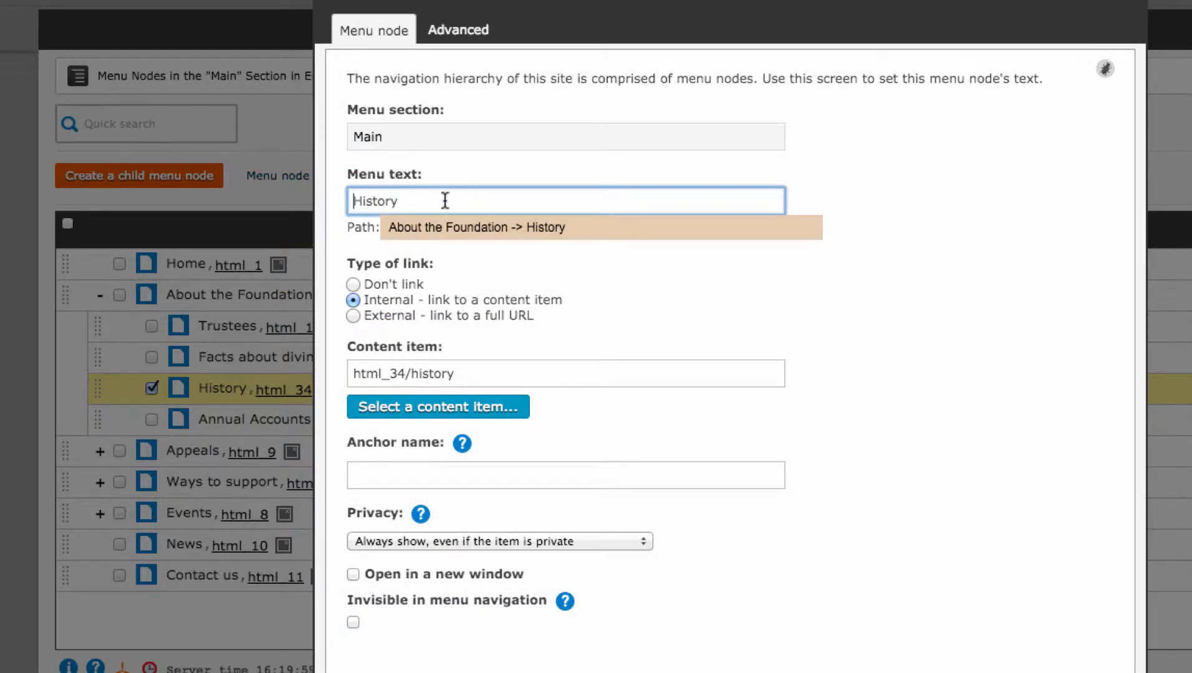
pyautogui.moveTo(444, 197); pyautogui.dragTo(325, 194)
pyautogui.press('BackSpace')
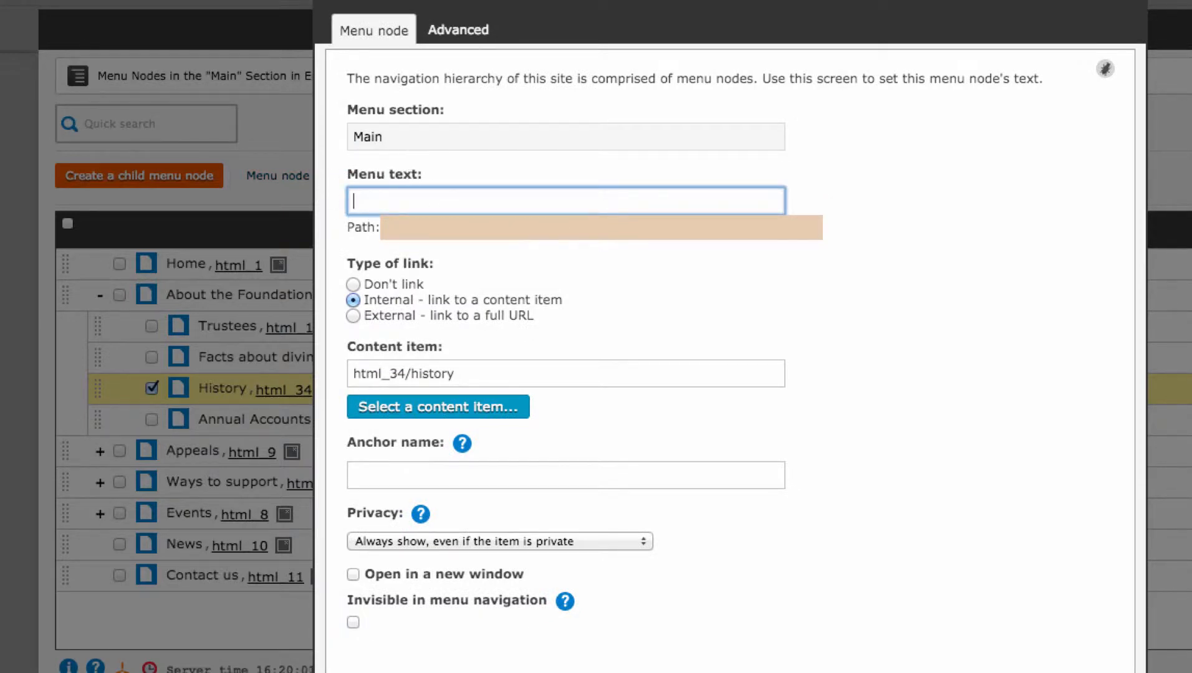
pyautogui.write('About ')
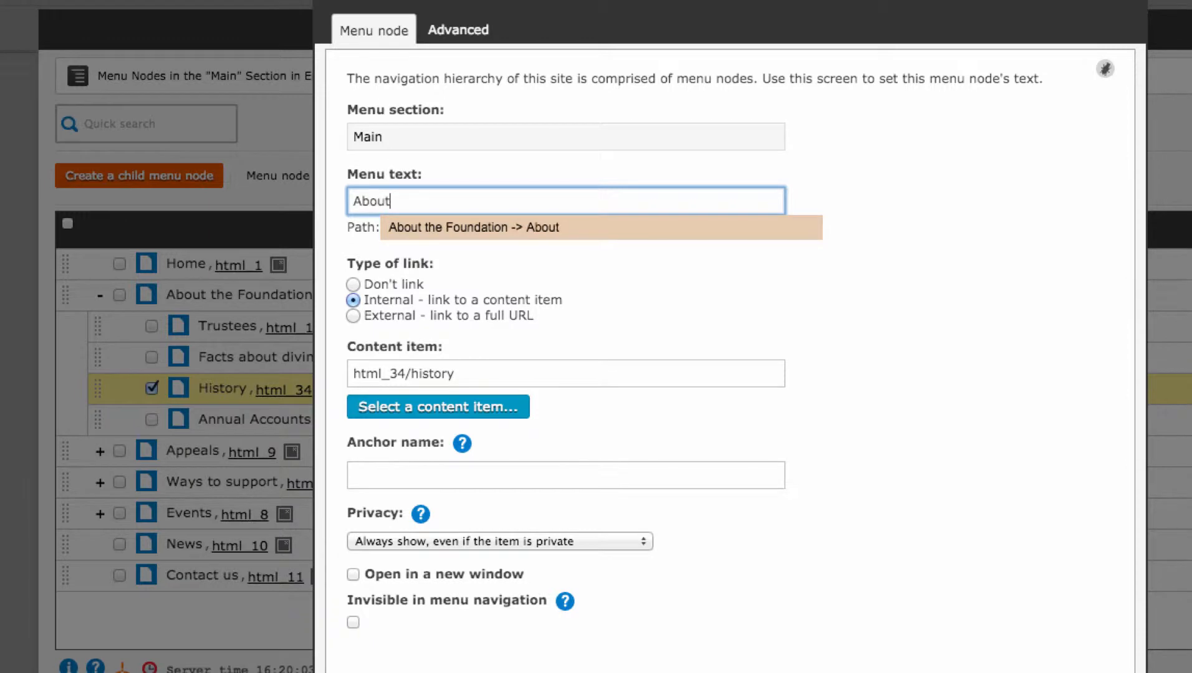
pyautogui.write('Us')
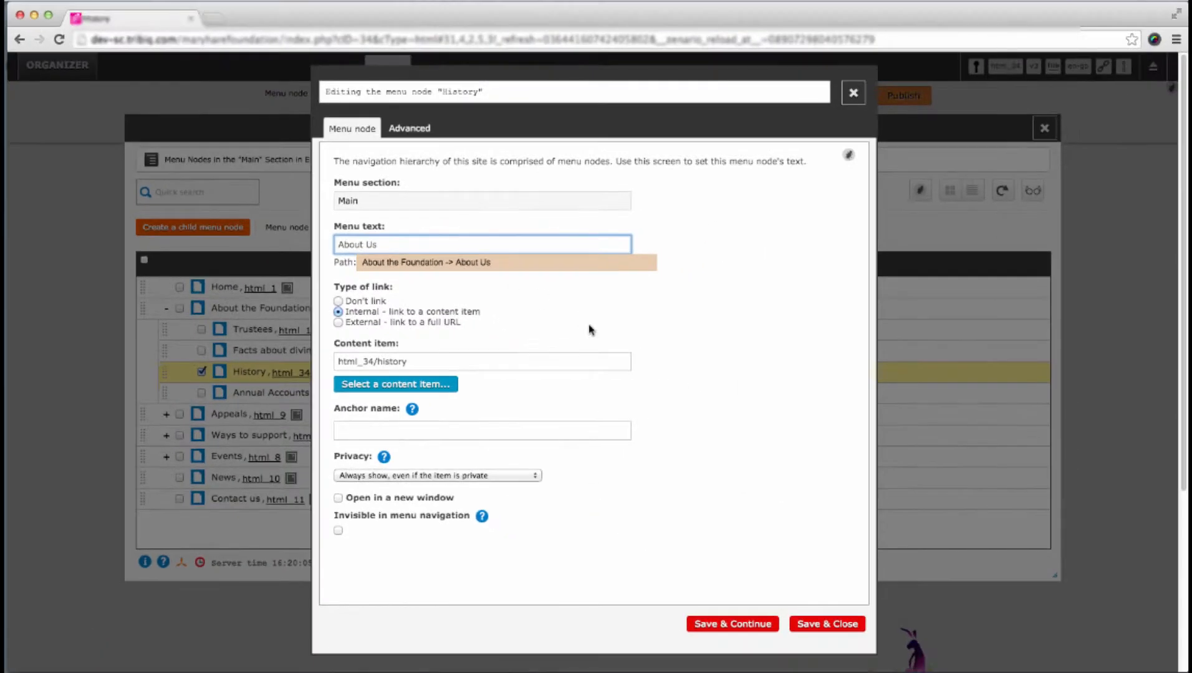
pyautogui.click(829, 624)
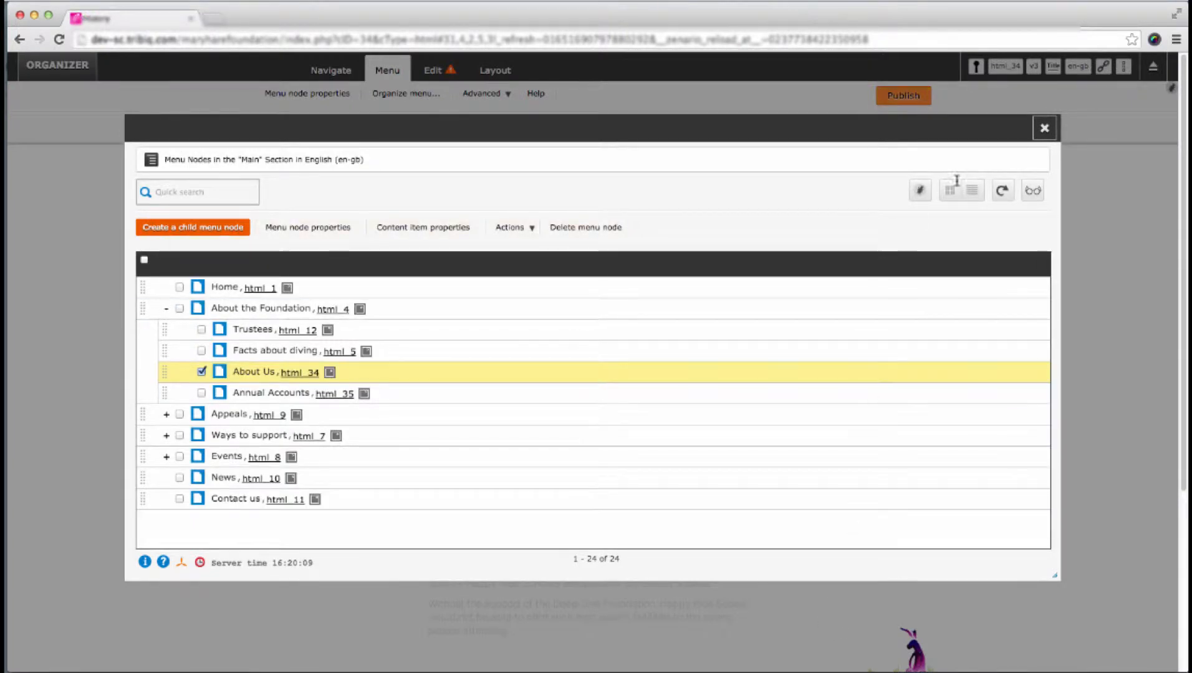
pyautogui.click(1044, 127)
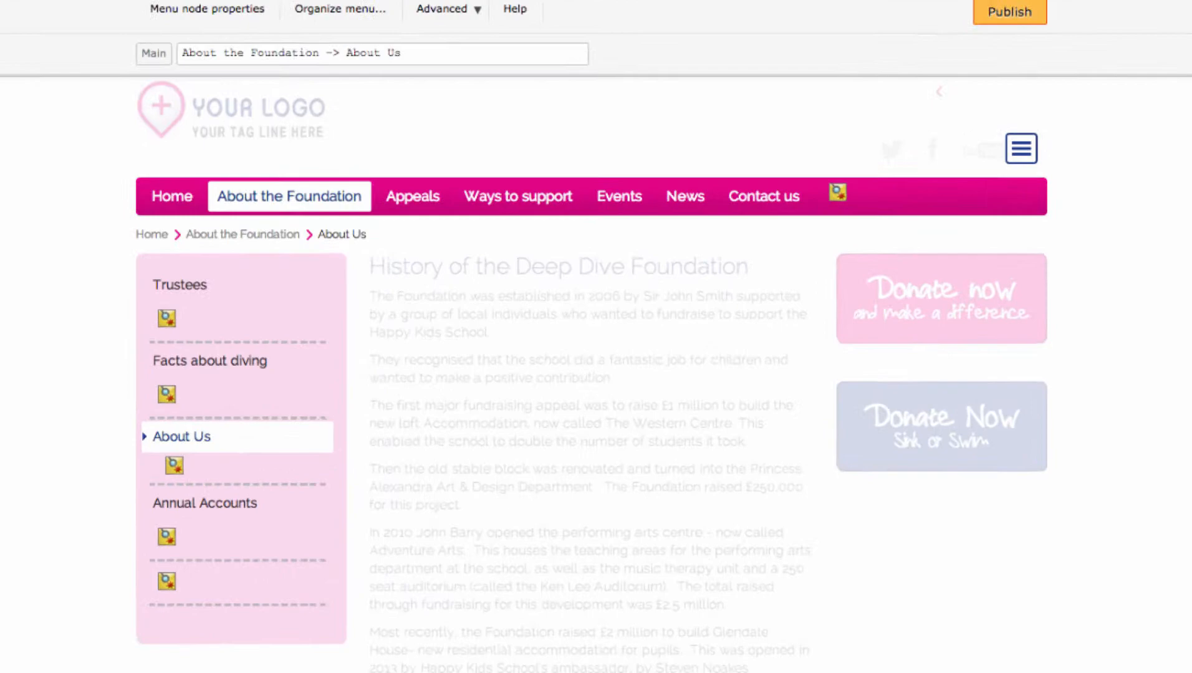
# - Quick-create a new HTML page titled "About Us 2" as a child of the About Us menu node
pyautogui.click(174, 466)
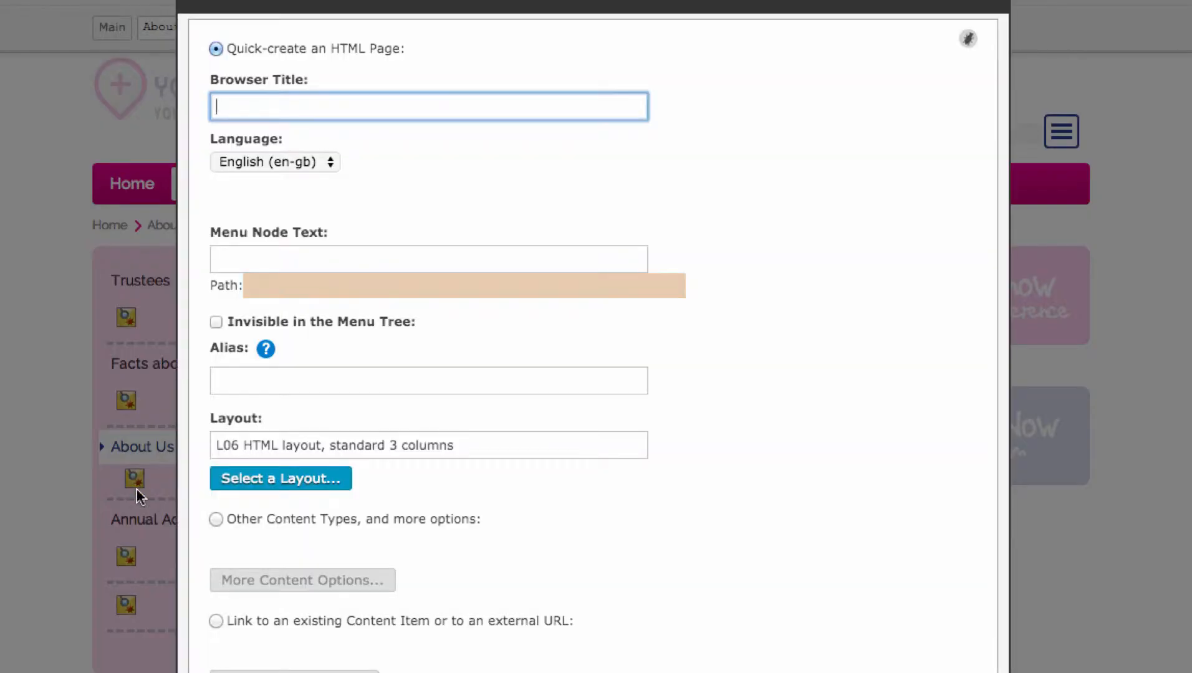
pyautogui.write('About')
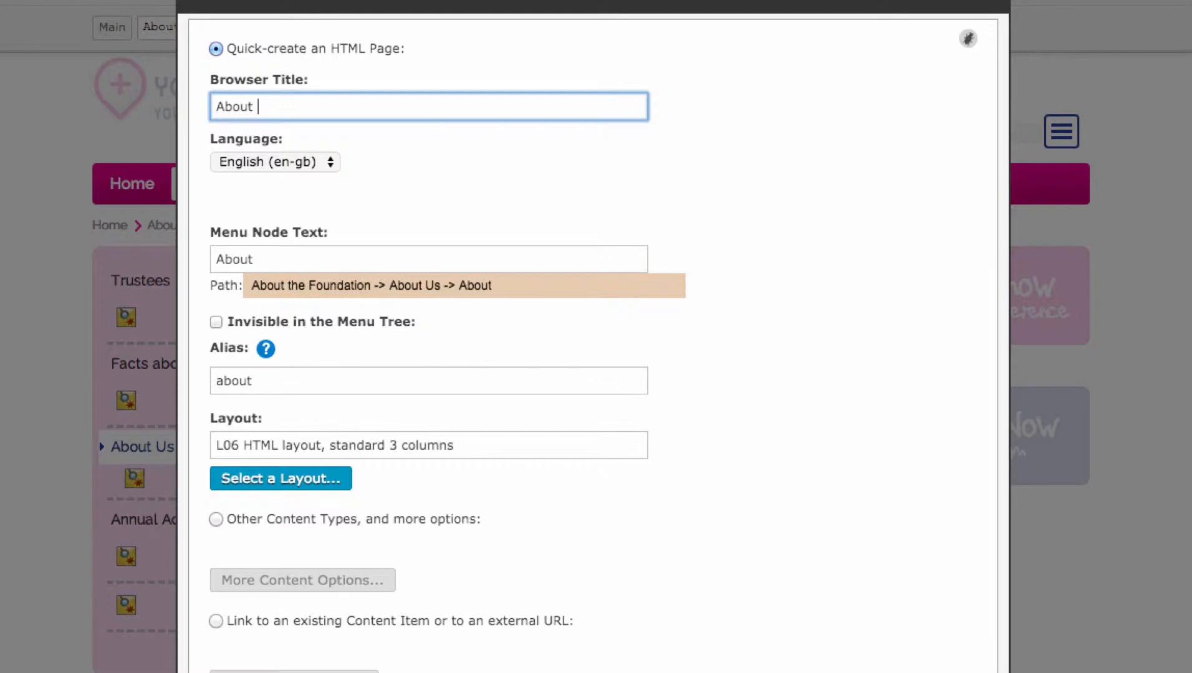
pyautogui.write(' Us 2')
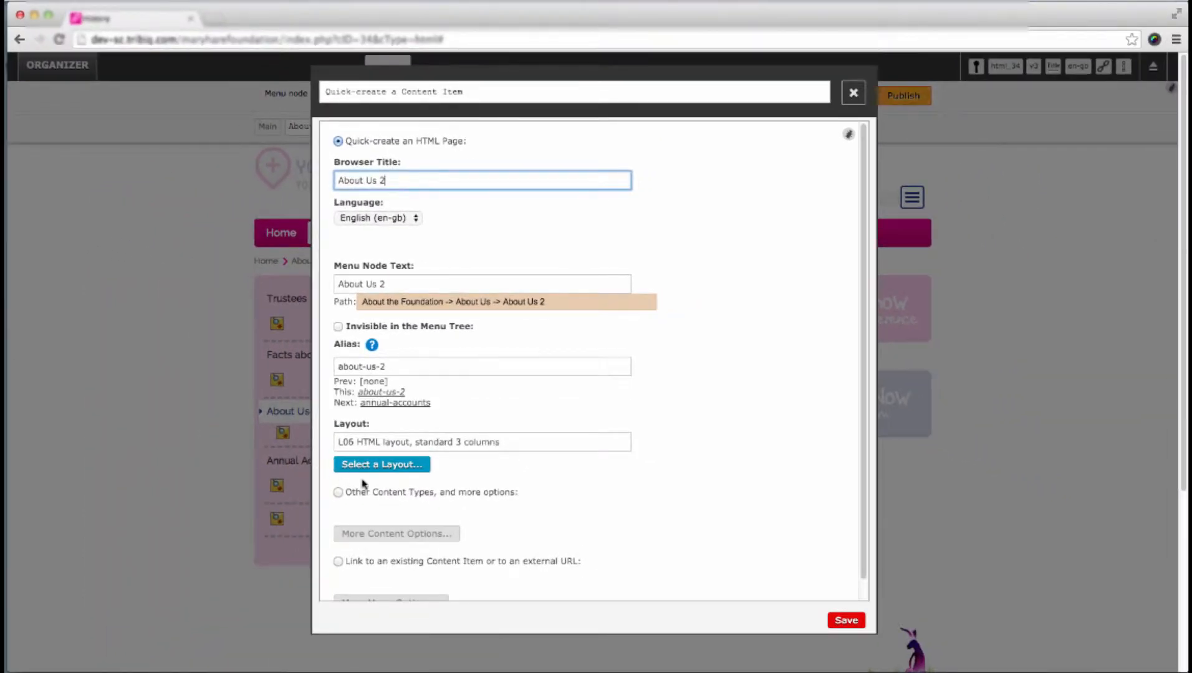
pyautogui.click(840, 623)
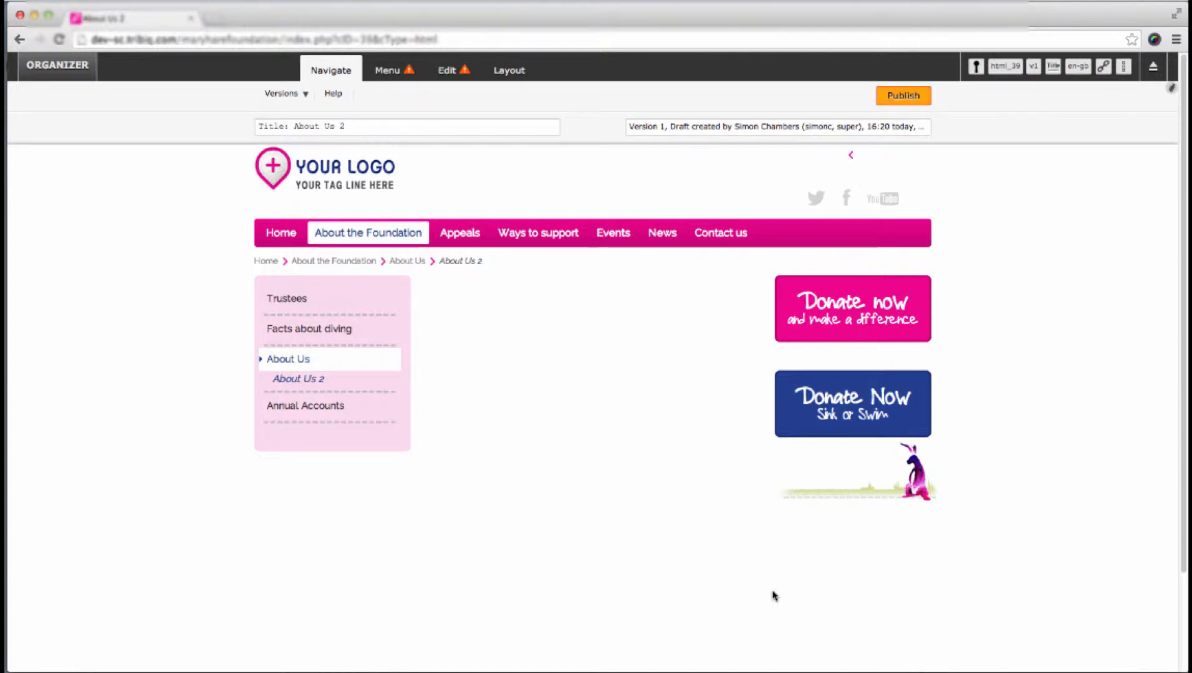
# - Reorganize the menu so the About Us 2 node sits below Annual Accounts under About the Foundation, and apply the changes
pyautogui.click(395, 66)
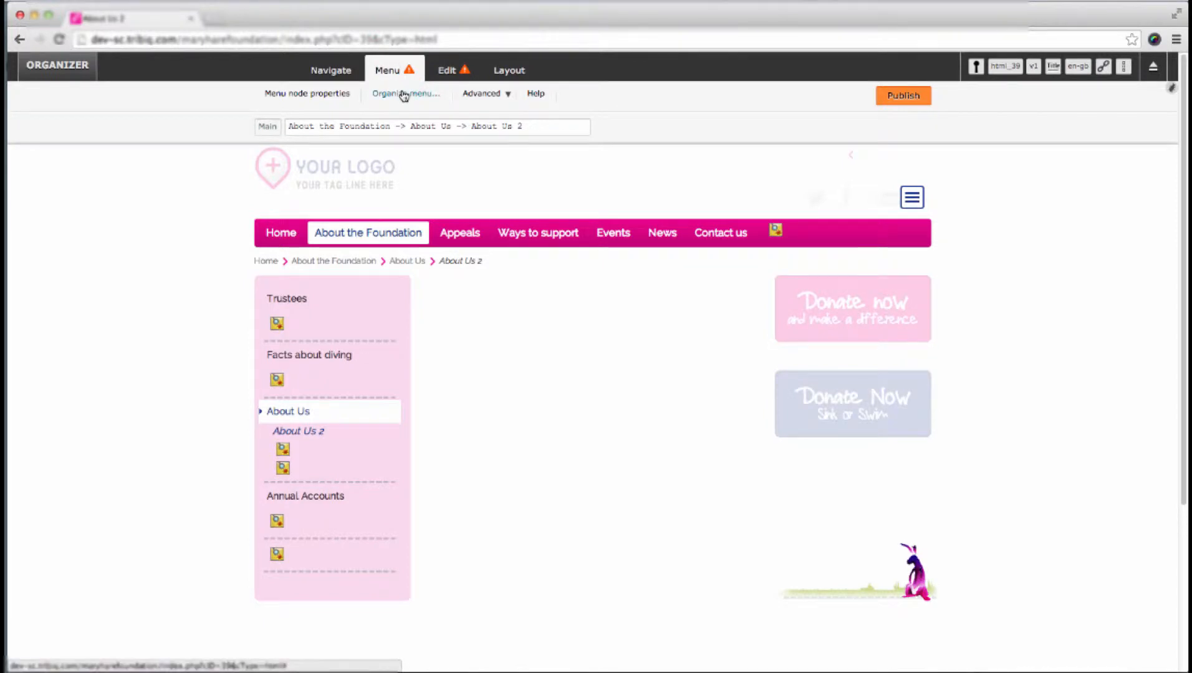
pyautogui.click(404, 95)
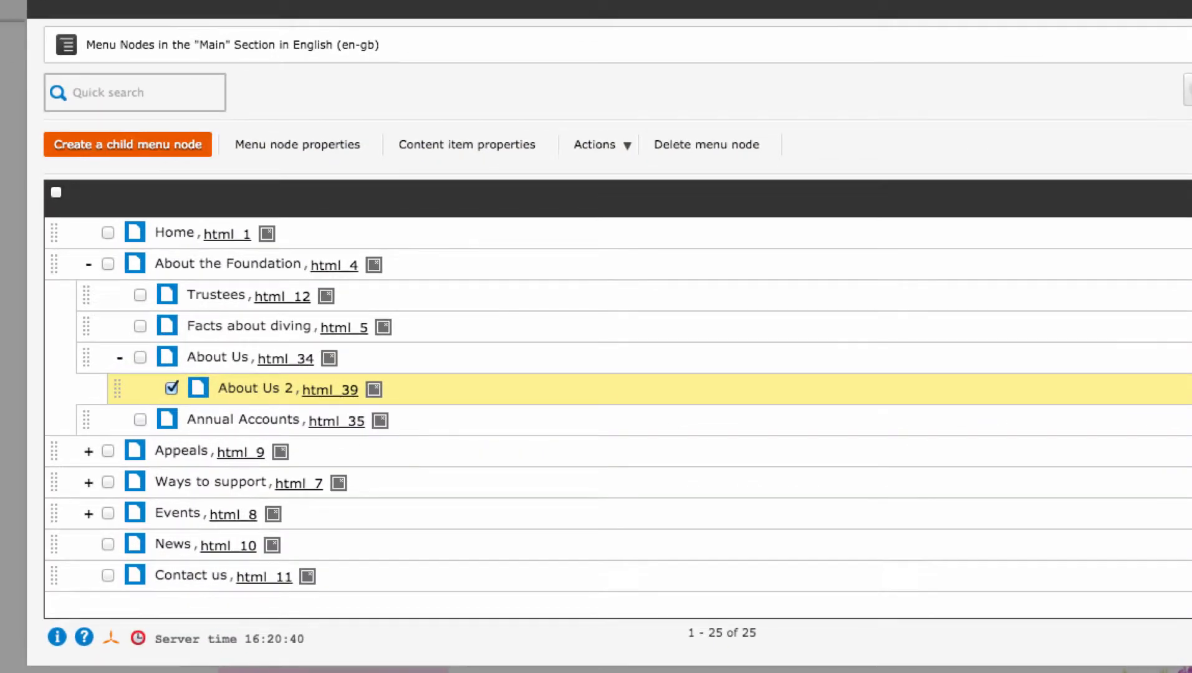
pyautogui.moveTo(117, 388); pyautogui.dragTo(85, 426)
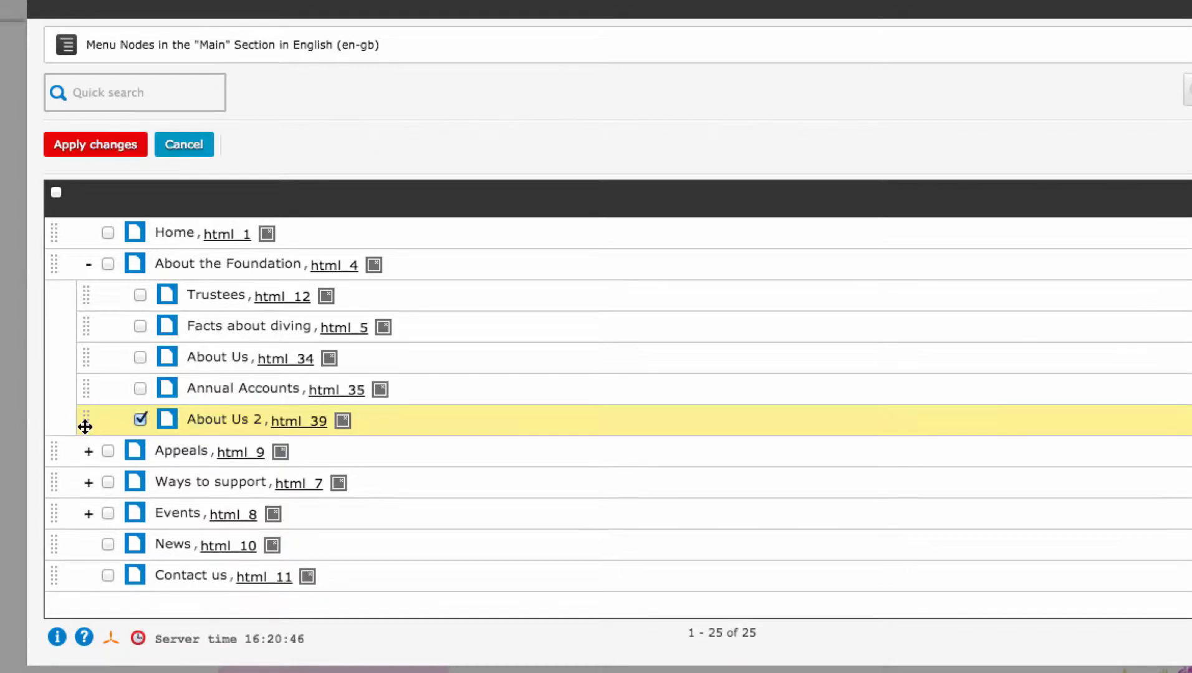
pyautogui.click(104, 145)
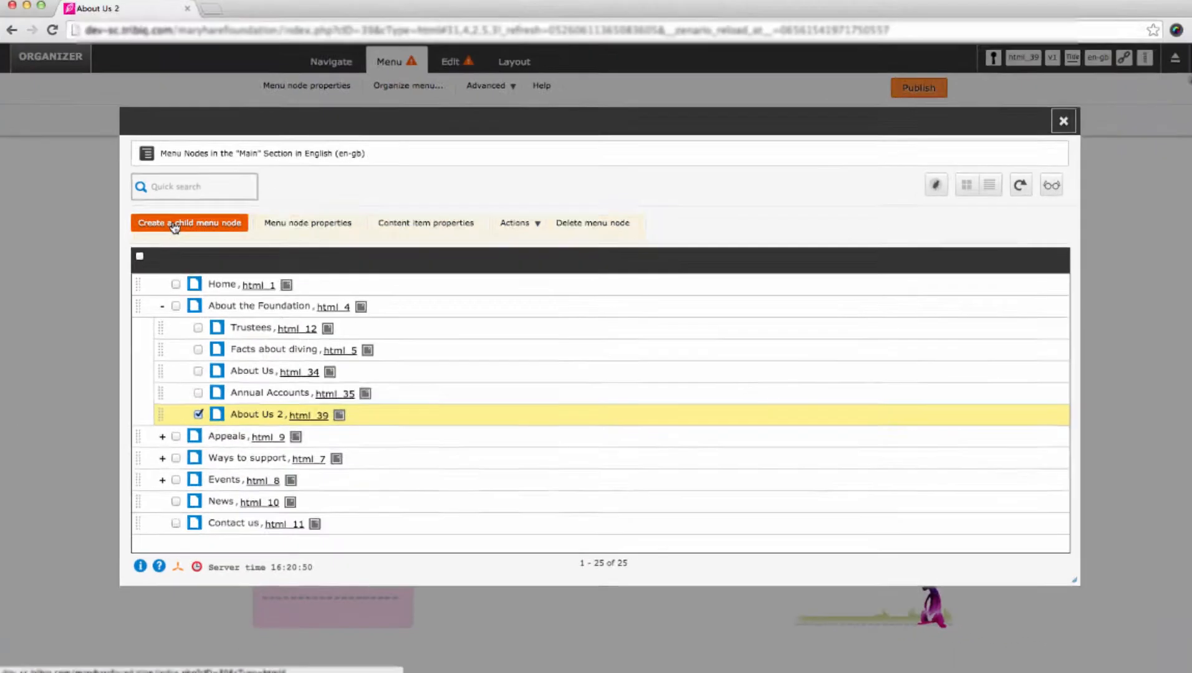
pyautogui.click(1042, 134)
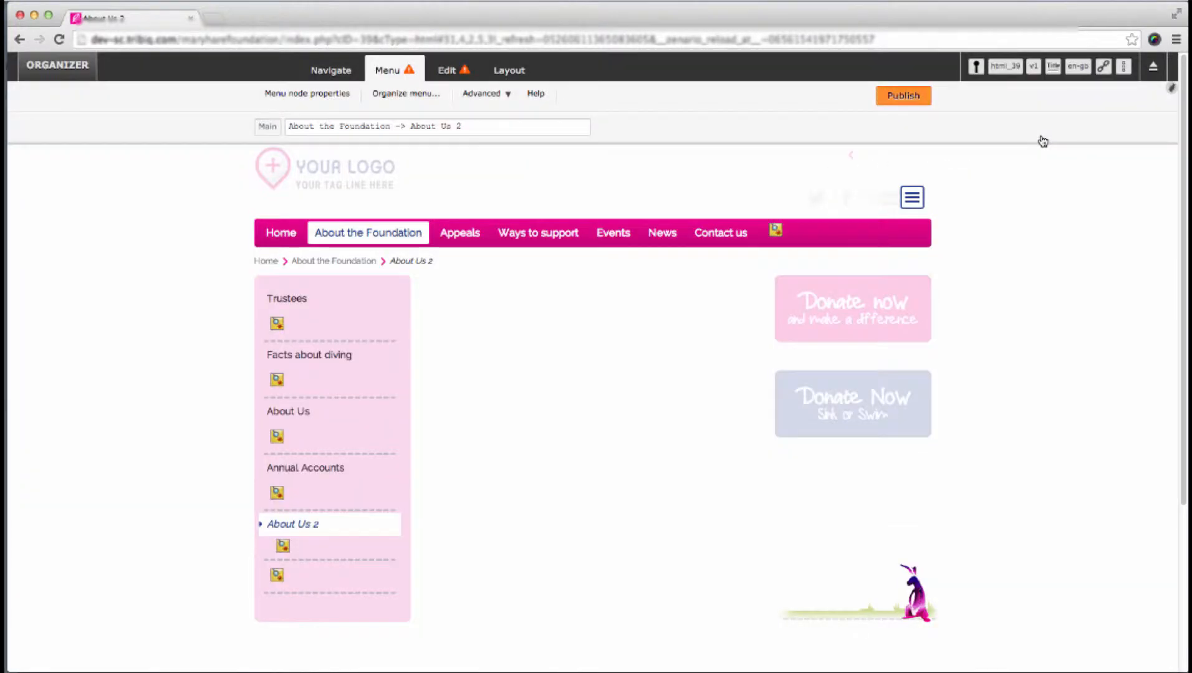
# - Open the Organizer and browse its content items, menu navigation, users, layouts and site settings sections
pyautogui.click(343, 72)
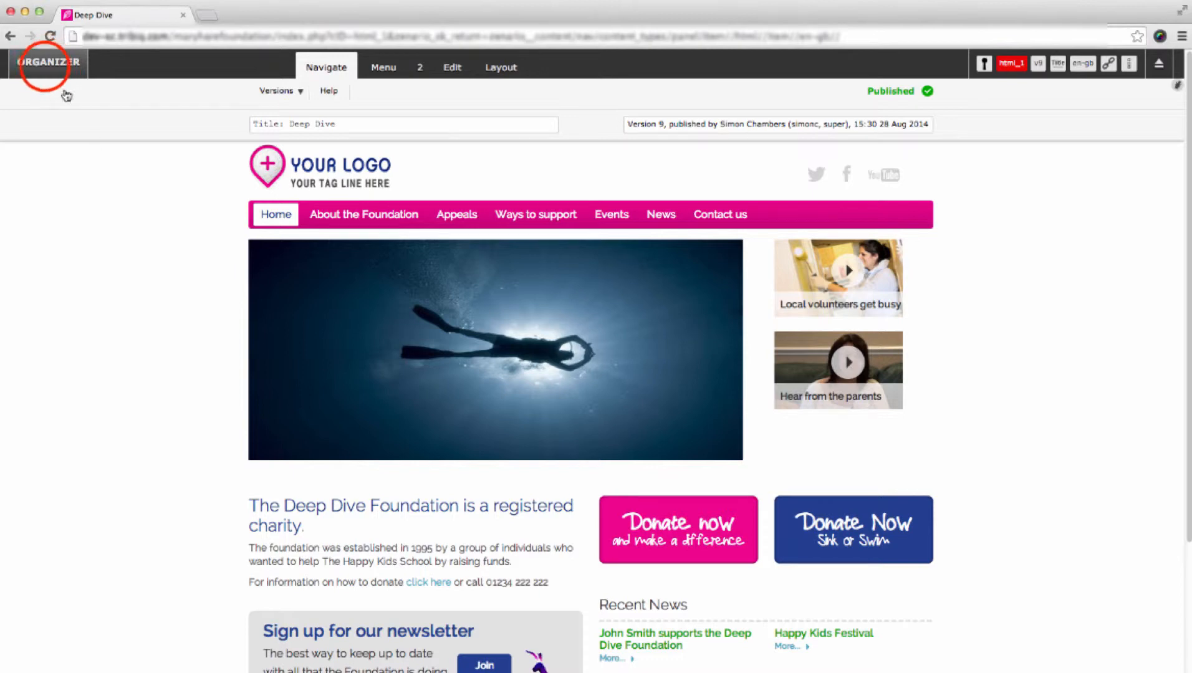
pyautogui.click(47, 73)
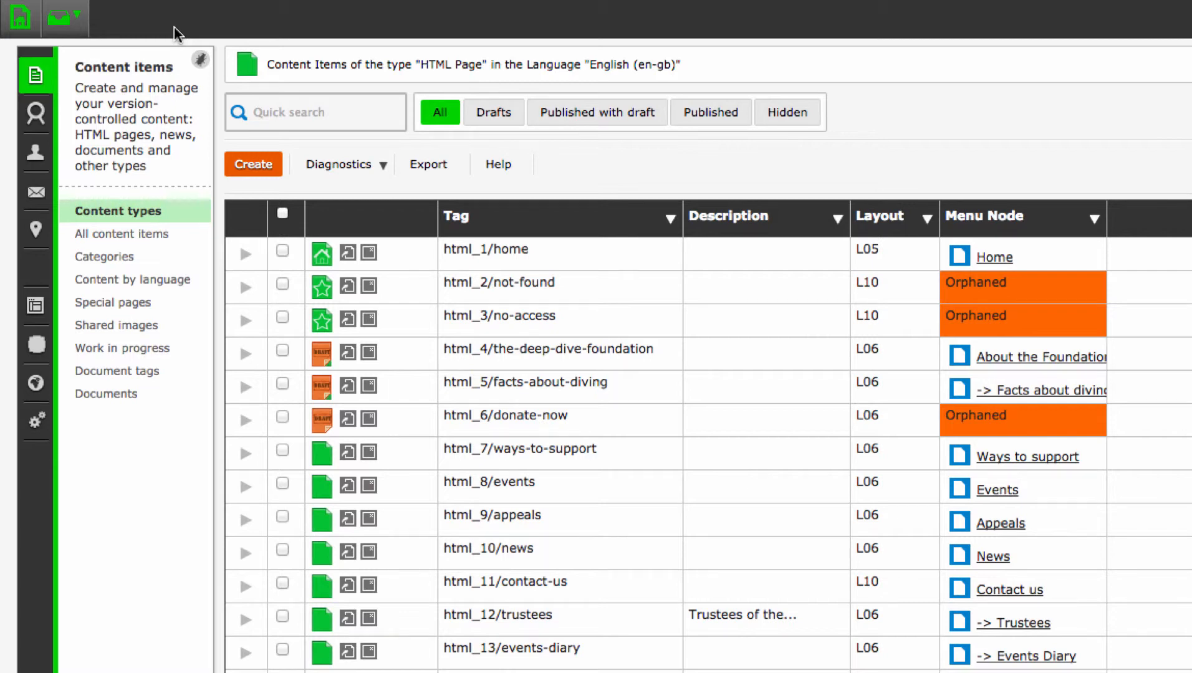
pyautogui.click(37, 115)
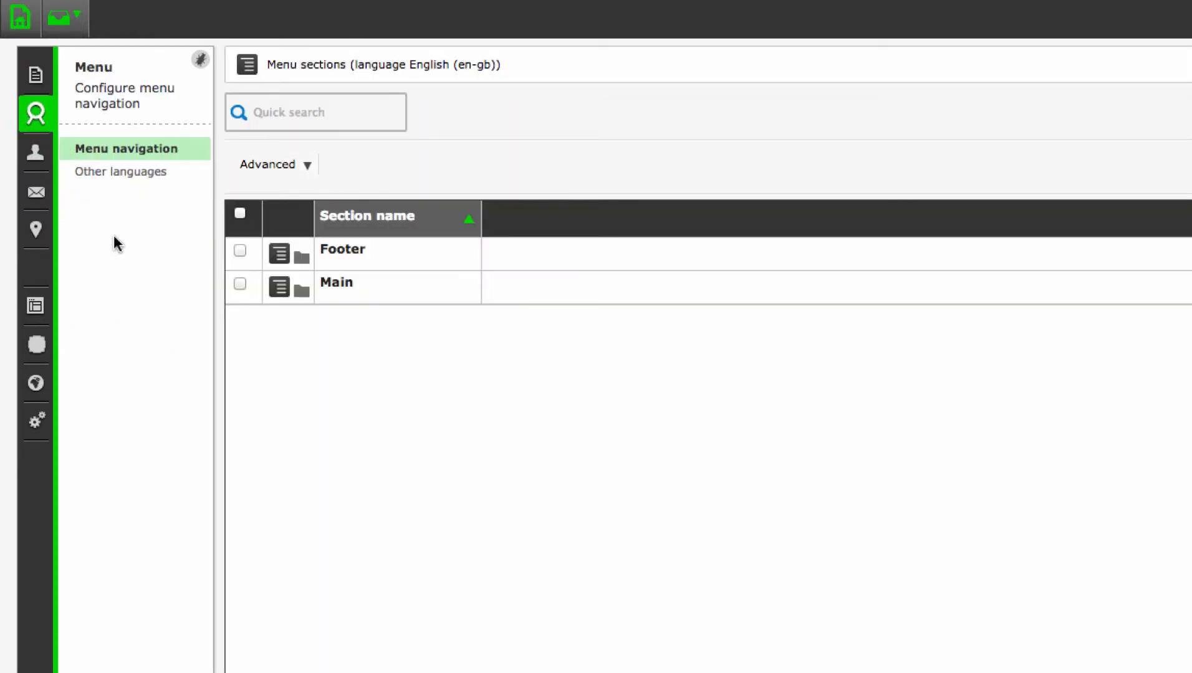
pyautogui.click(302, 290)
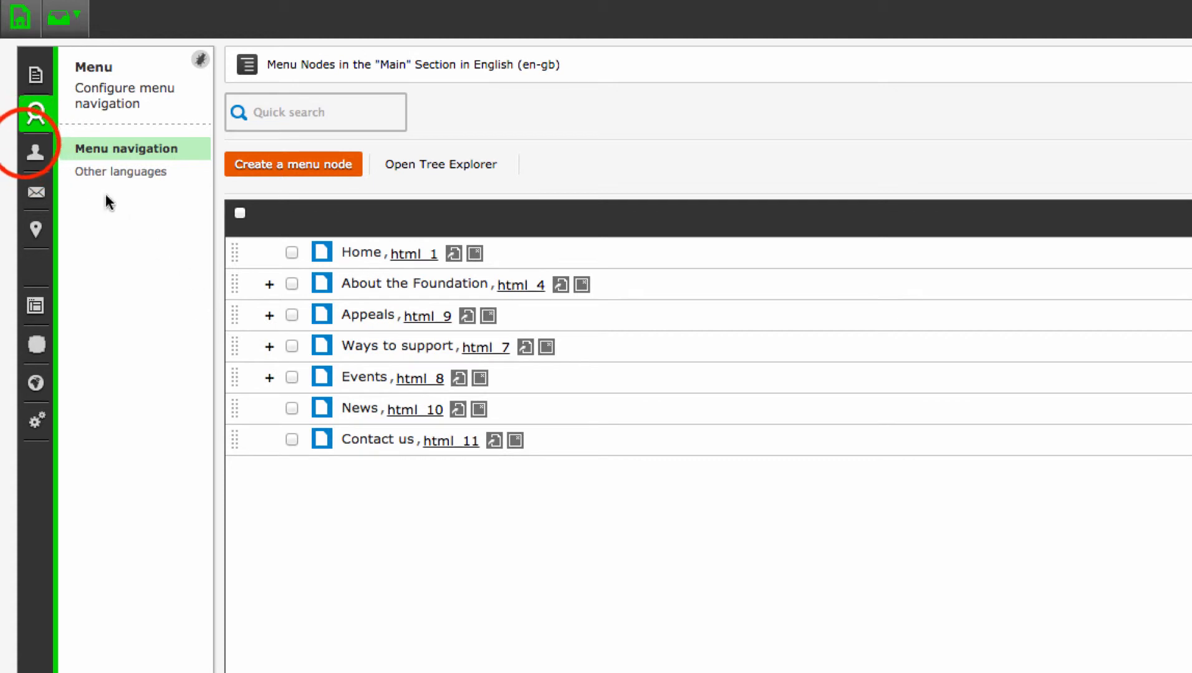
pyautogui.click(34, 149)
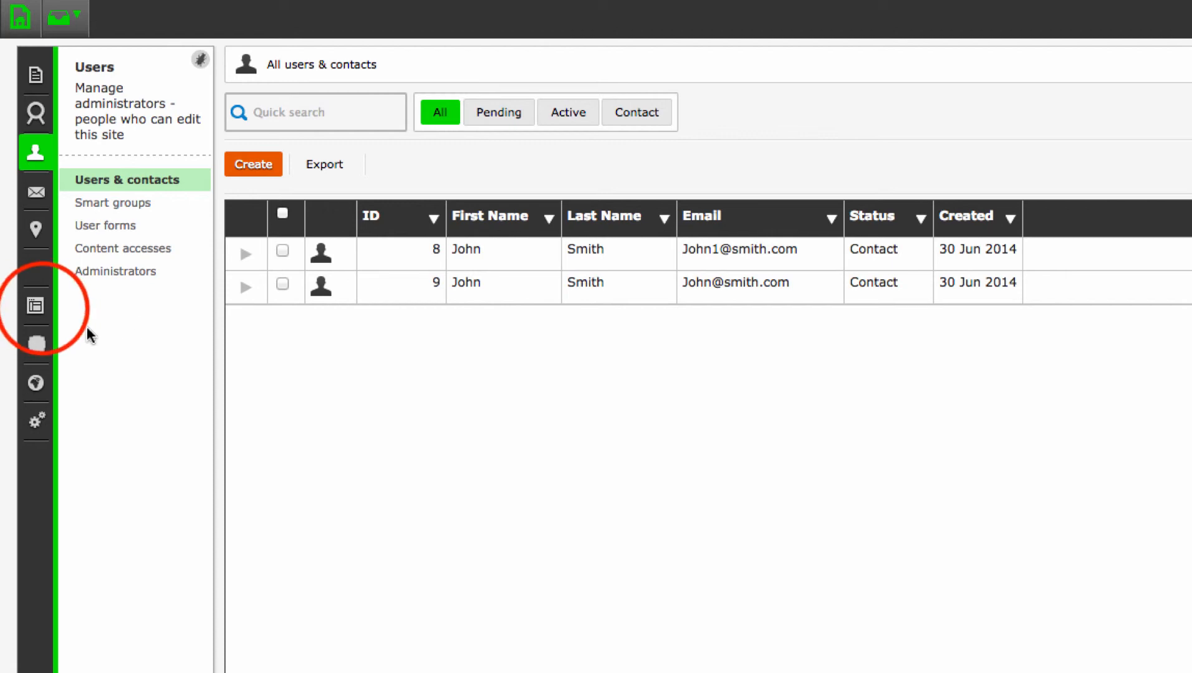
pyautogui.click(39, 309)
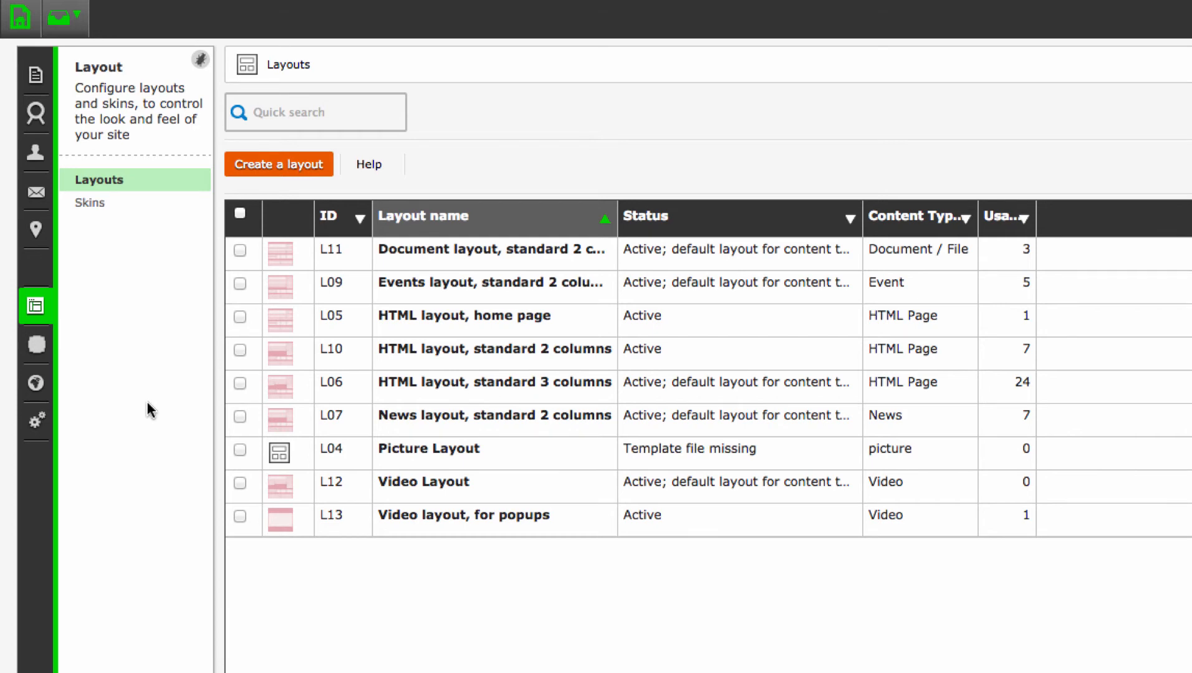
pyautogui.click(35, 420)
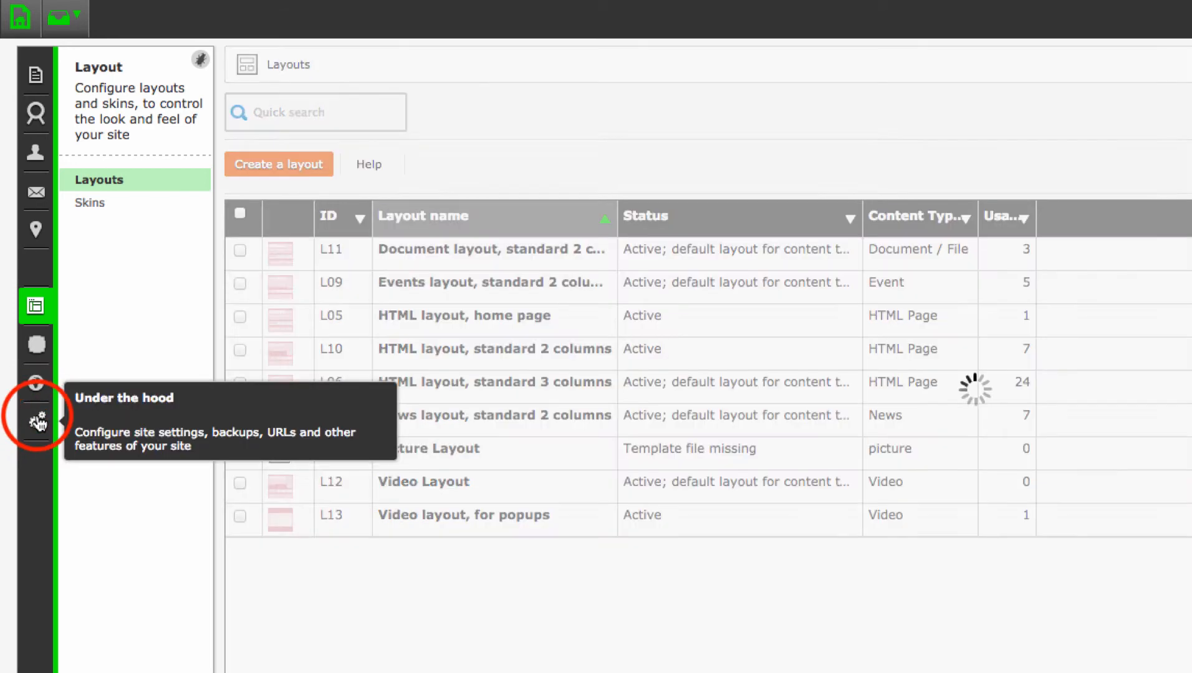